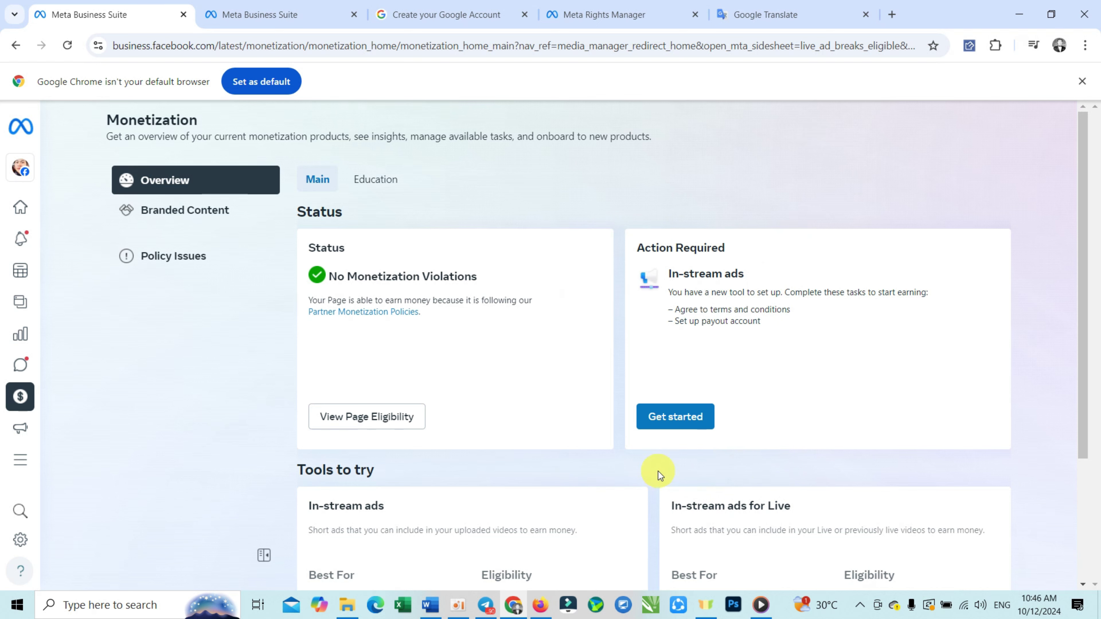
# Scroll through the Monetization overview: no violations, and in-stream ads setup still pending.
pyautogui.scroll(-3, 550, 415)
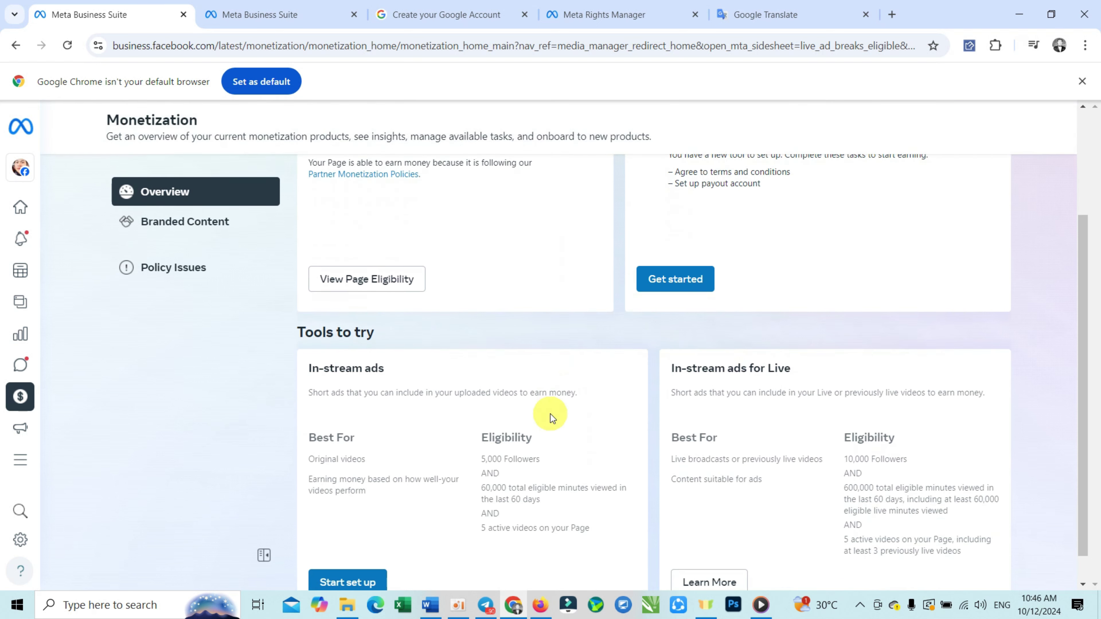
pyautogui.scroll(3, 551, 414)
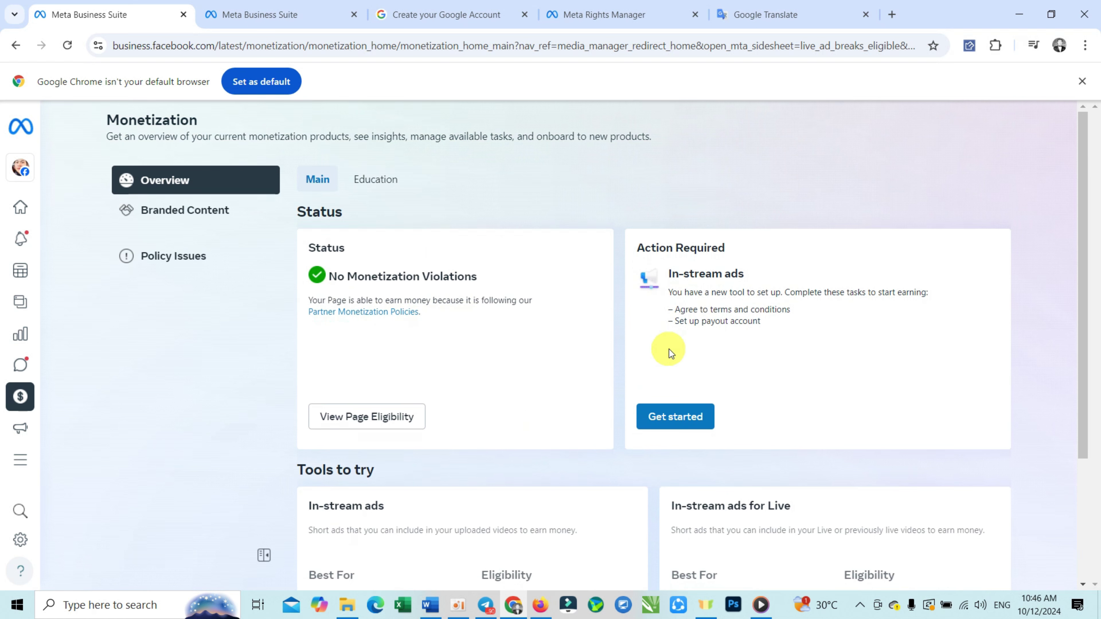
pyautogui.scroll(-3, 552, 447)
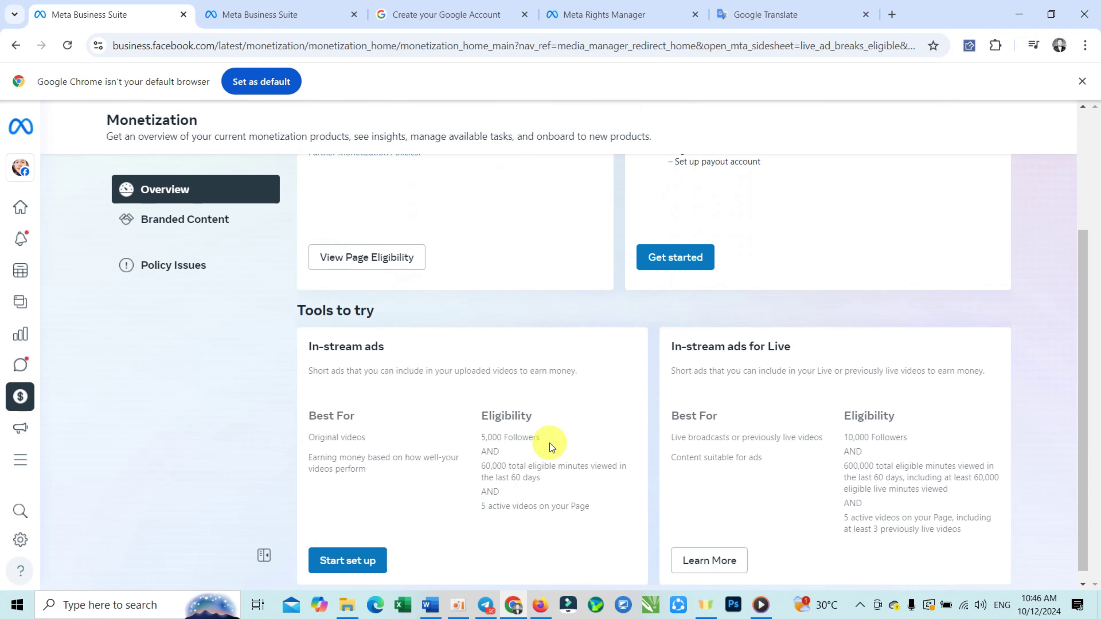
pyautogui.scroll(3, 397, 382)
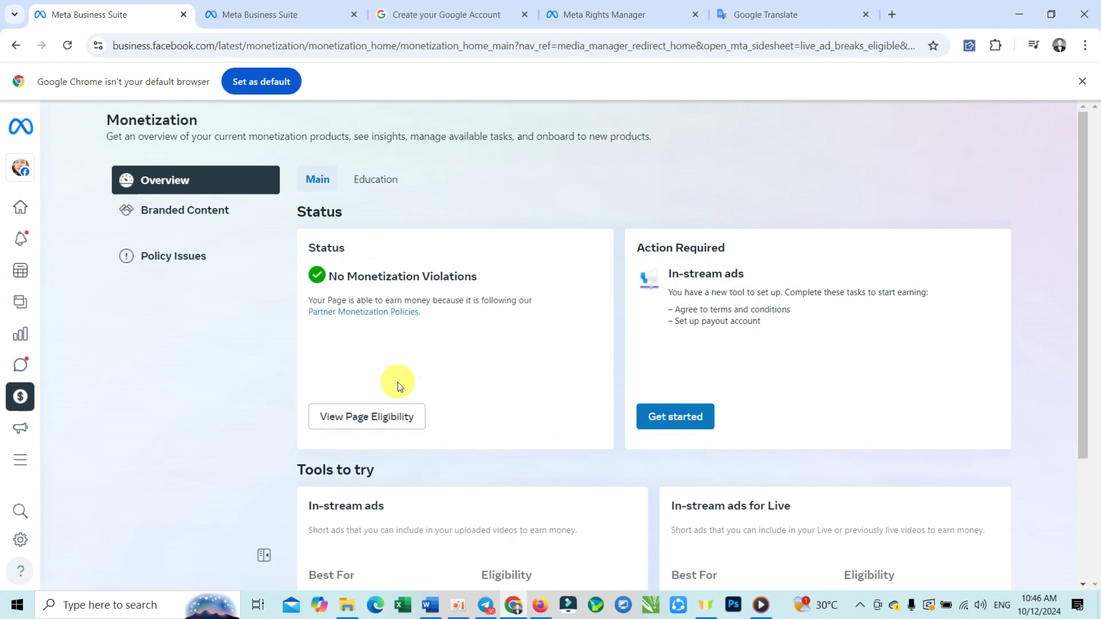
# Switch to the Meta Rights Manager tab and return to the top of its overview banner.
pyautogui.click(595, 15)
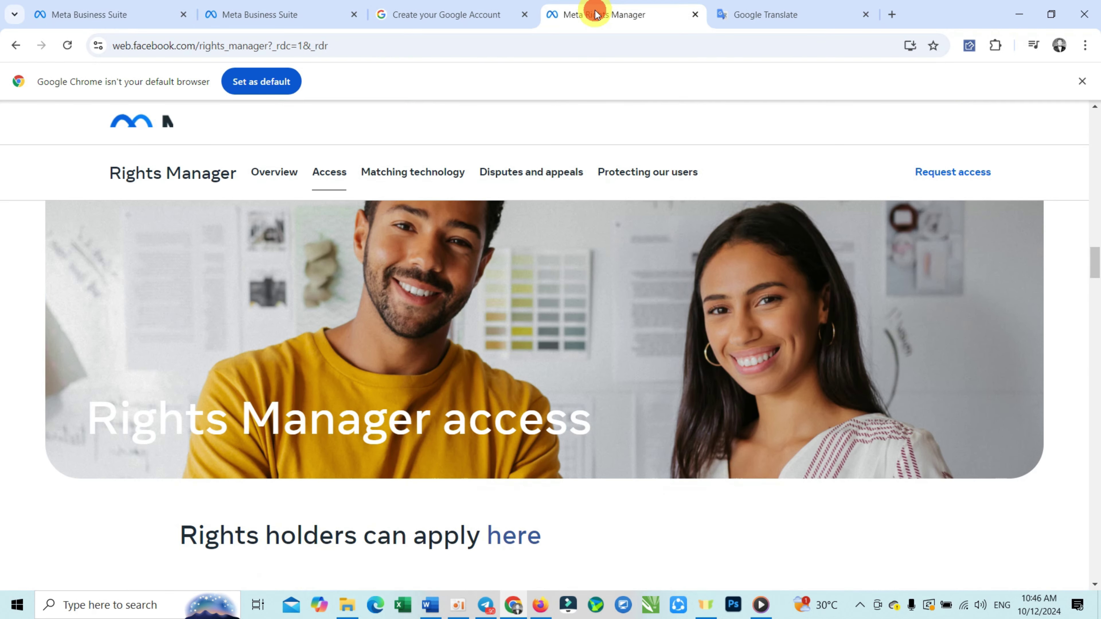
pyautogui.scroll(8, 469, 270)
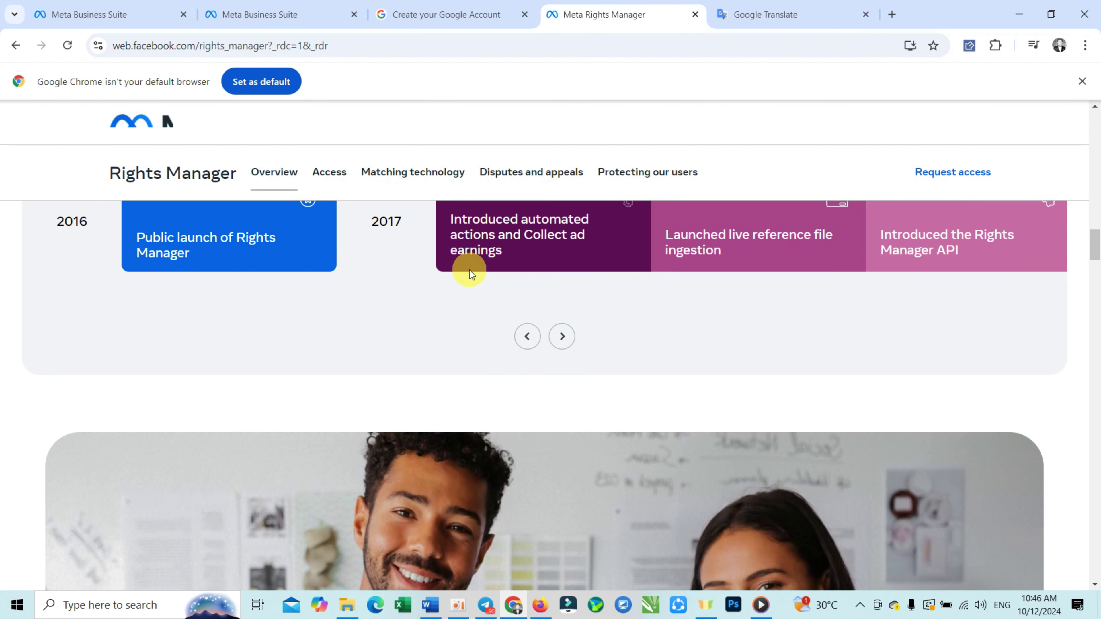
pyautogui.scroll(10, 469, 270)
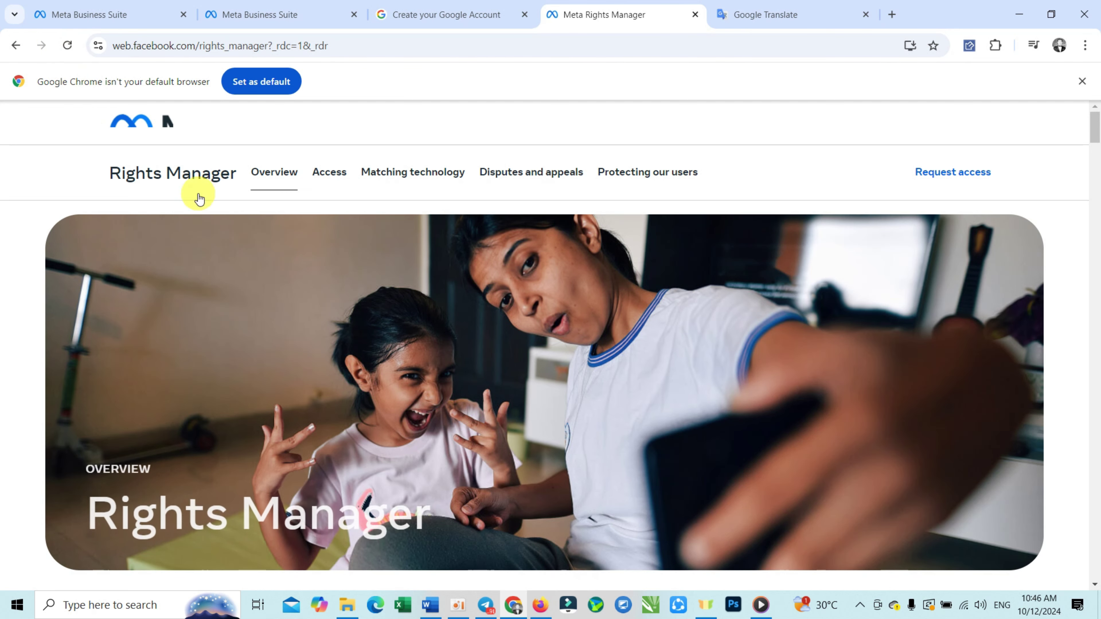
# Go back to Google and rerun the 'meta right manager' search to reopen the Rights Manager overview.
pyautogui.click(15, 45)
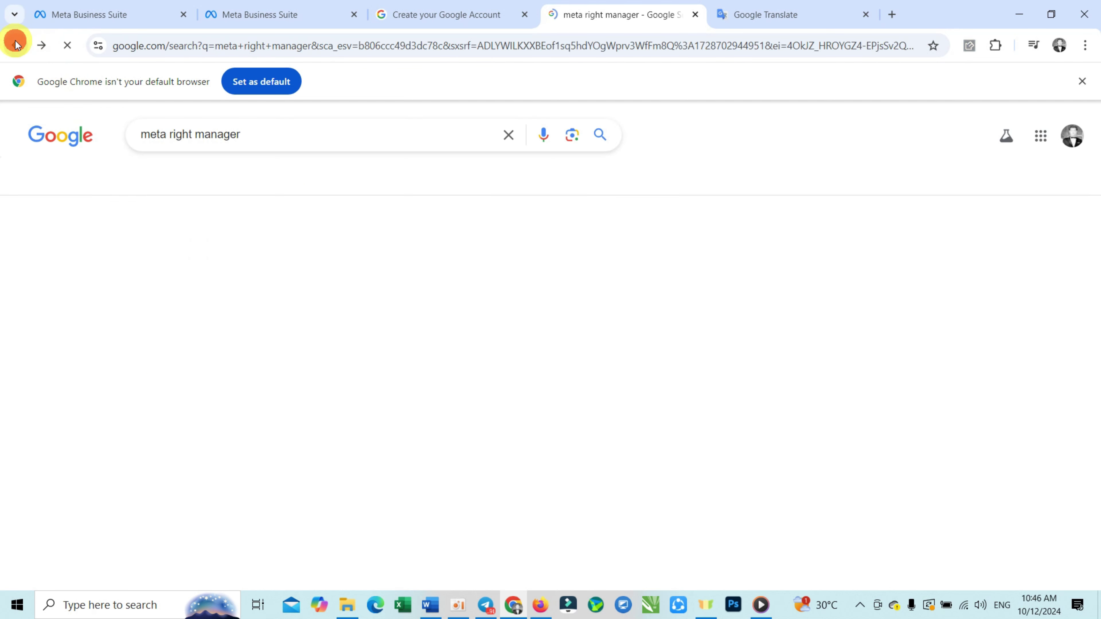
pyautogui.click(289, 135)
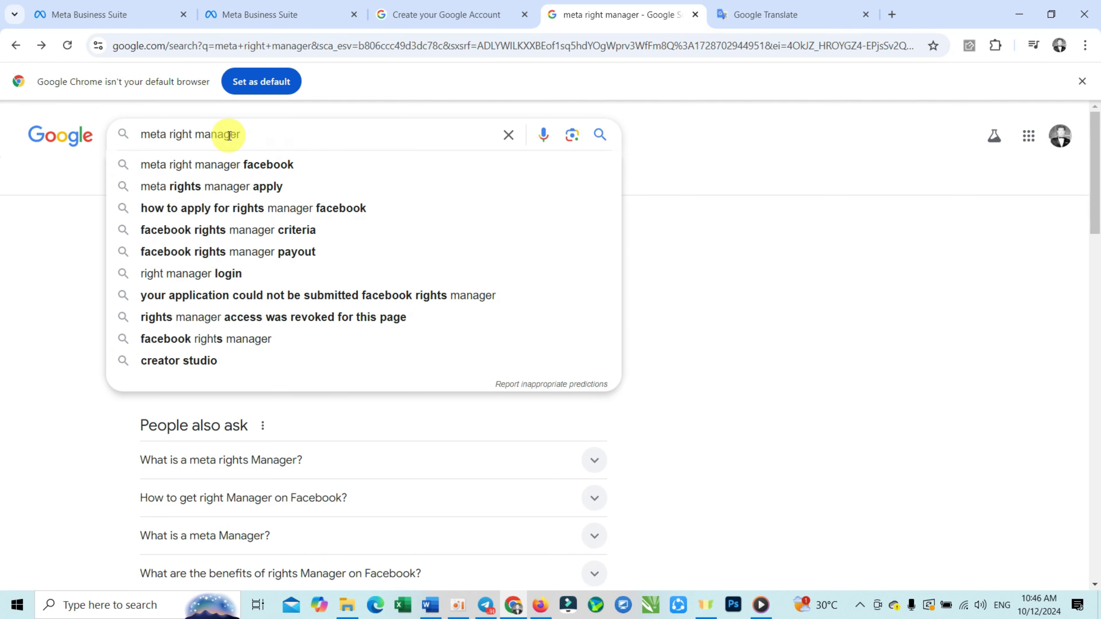
pyautogui.moveTo(241, 136); pyautogui.dragTo(115, 140)
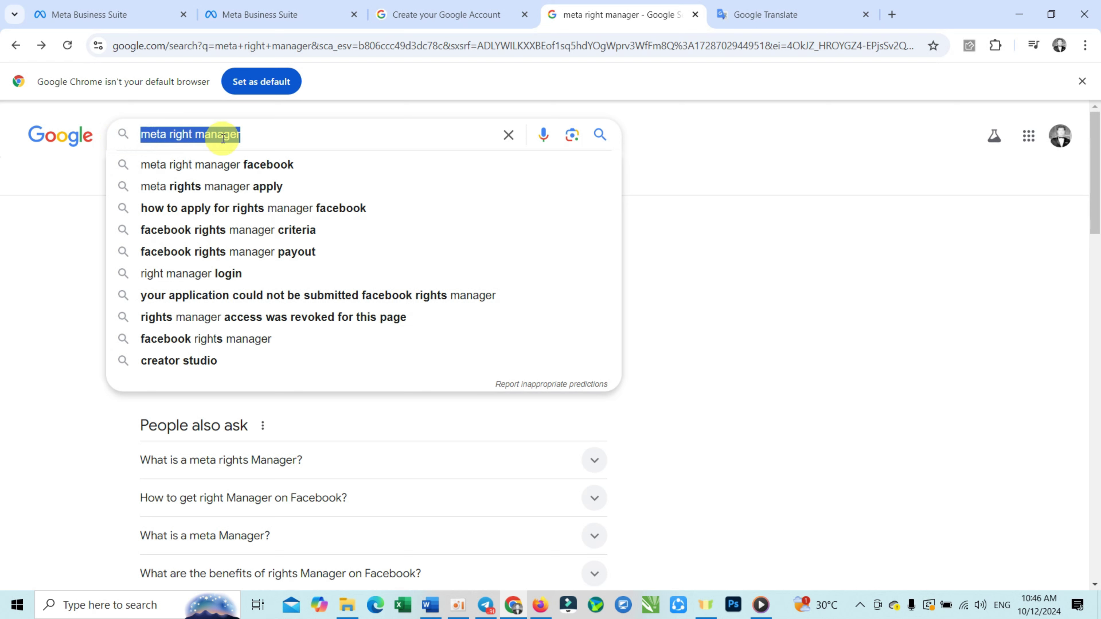
pyautogui.click(296, 135)
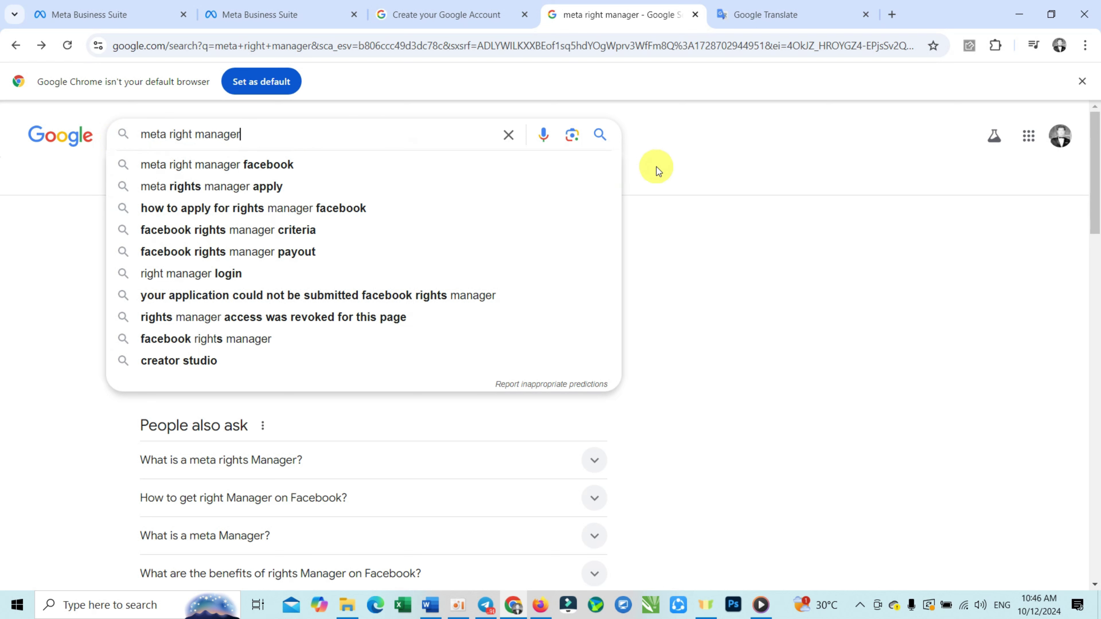
pyautogui.click(602, 139)
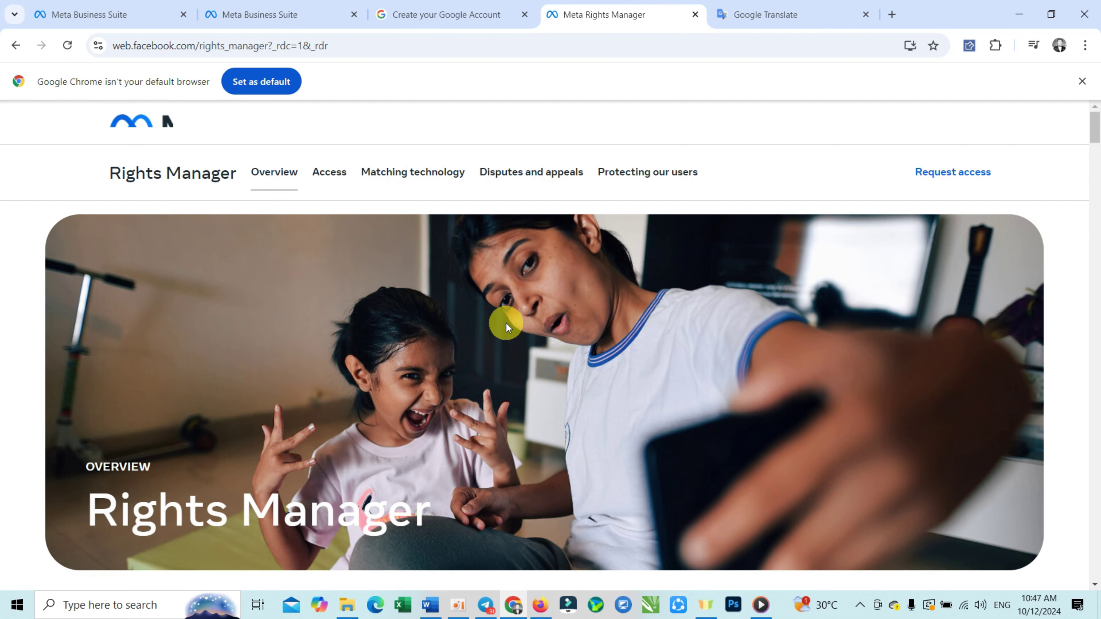
# Read through the overview's 'Built for Facebook and Instagram', 'Transparency matters' and investment timeline sections.
pyautogui.scroll(-8, 506, 323)
pyautogui.scroll(-7, 506, 324)
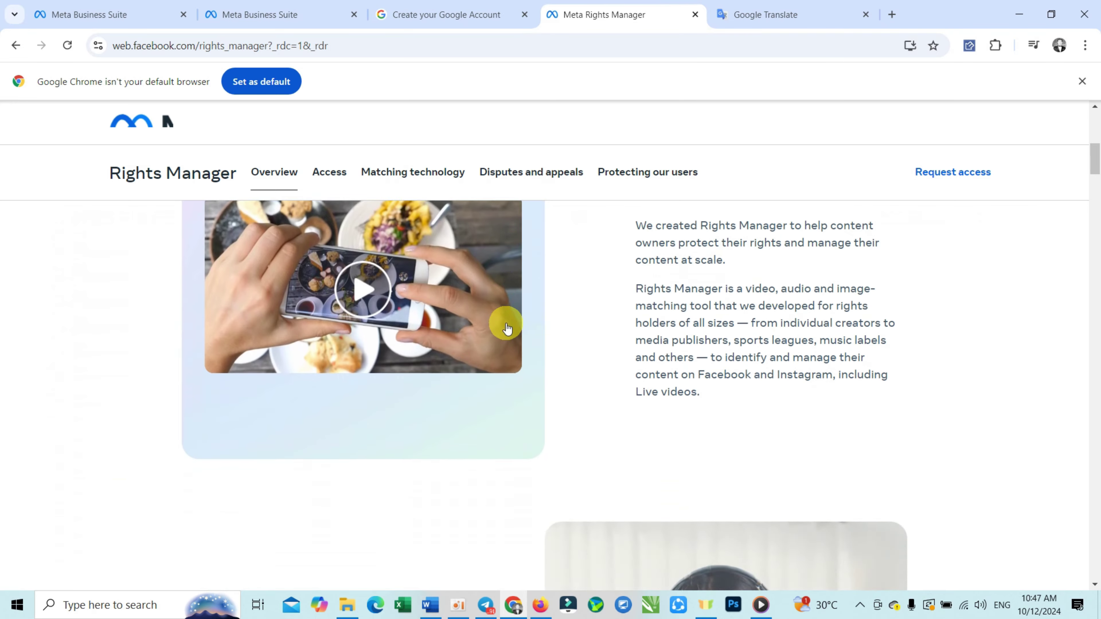
pyautogui.scroll(14, 506, 323)
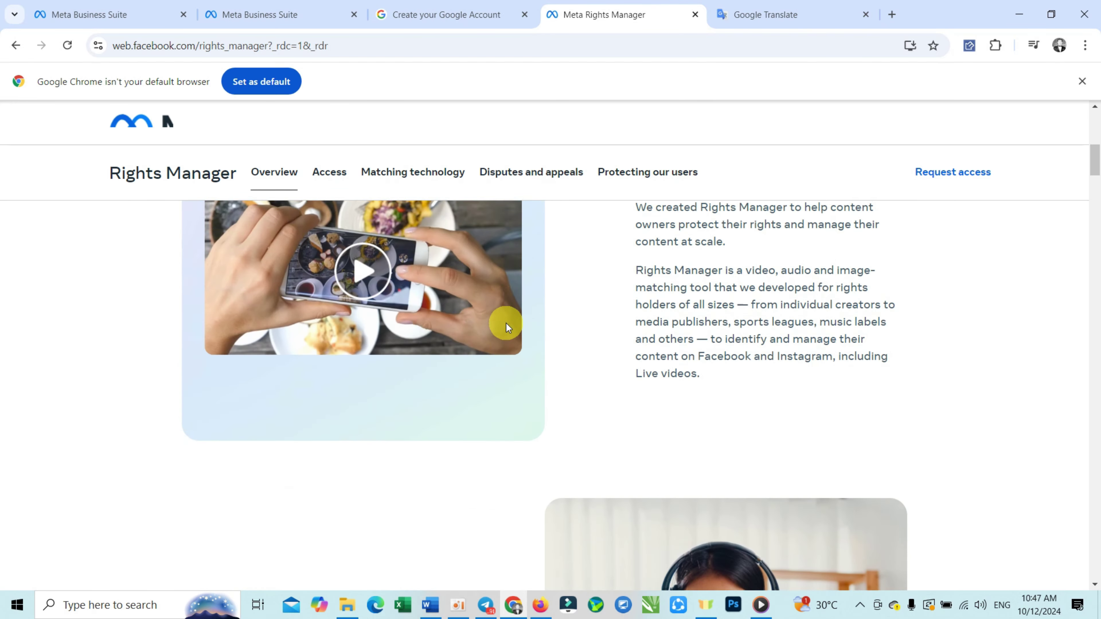
pyautogui.scroll(-8, 505, 323)
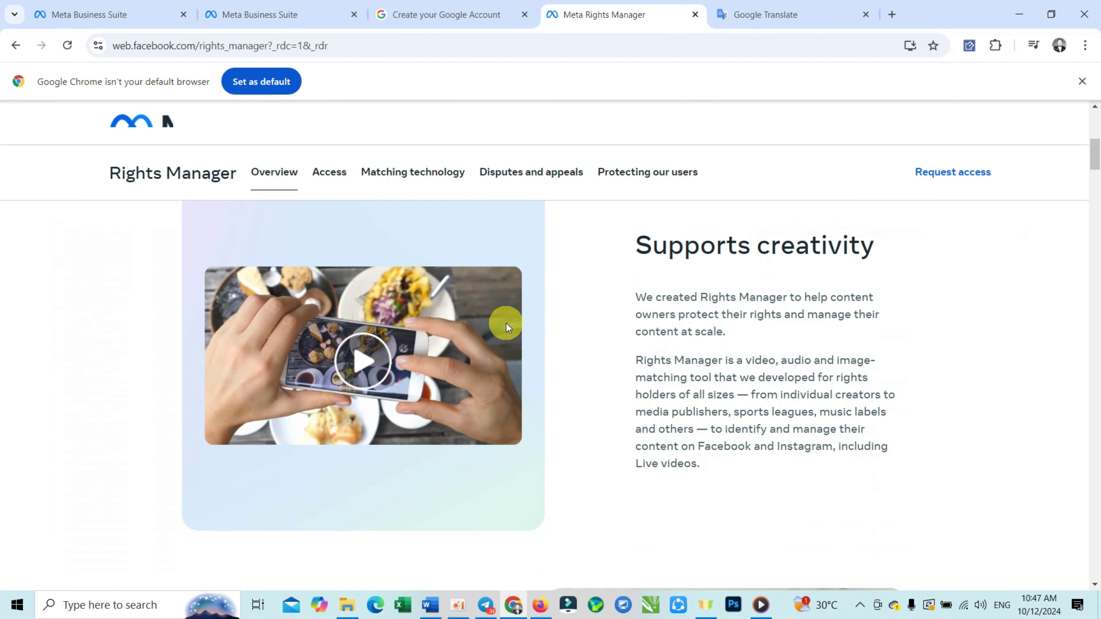
pyautogui.scroll(-7, 506, 323)
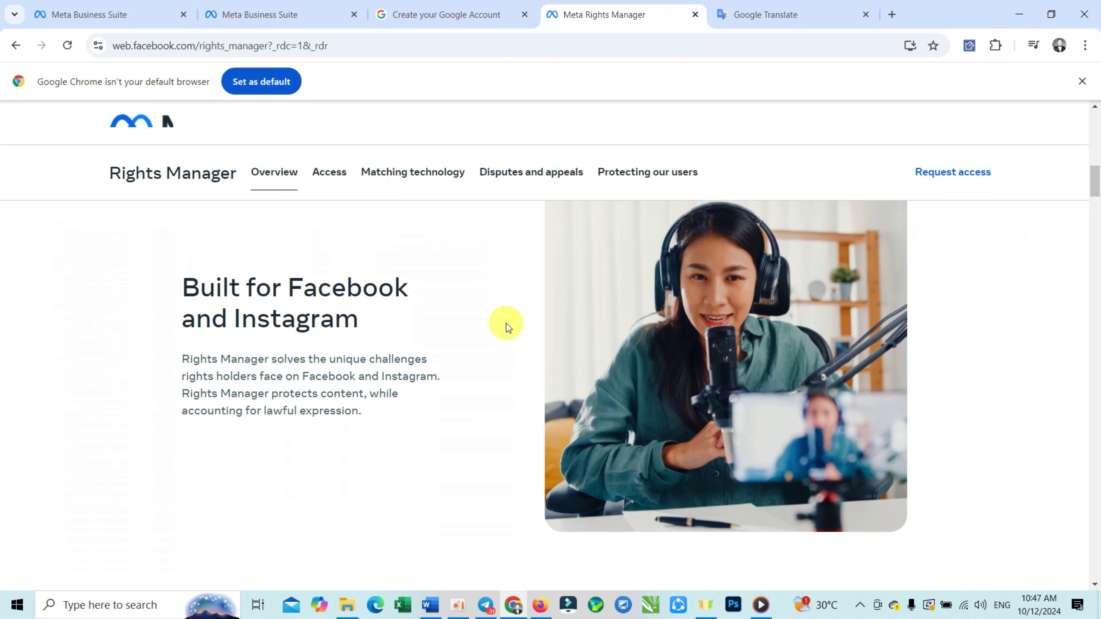
pyautogui.scroll(7, 505, 324)
pyautogui.scroll(2, 507, 327)
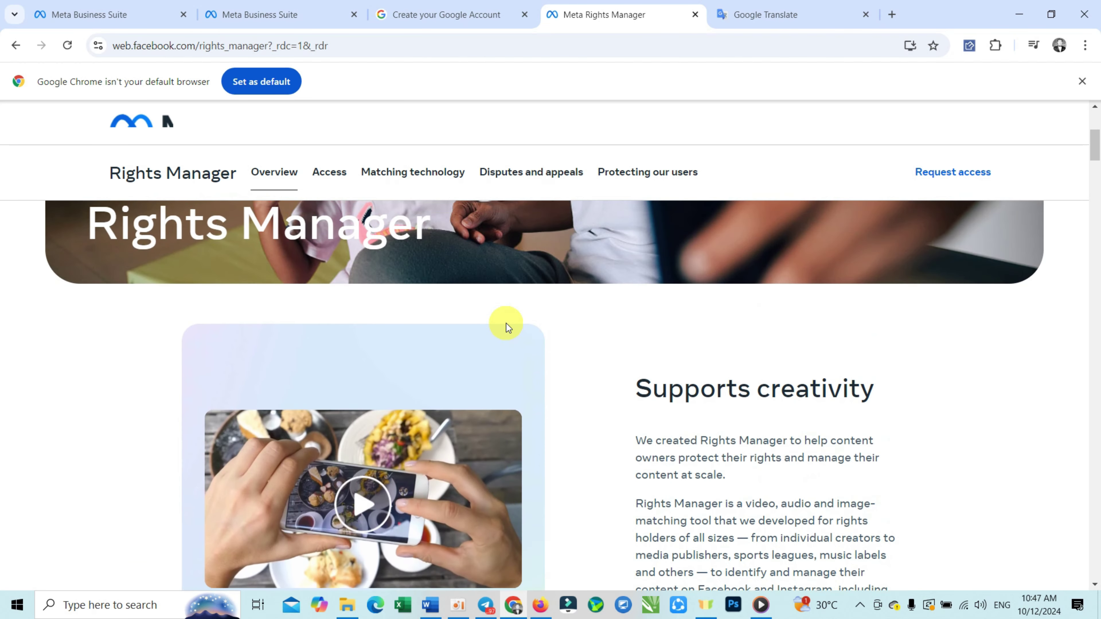
pyautogui.scroll(-3, 507, 326)
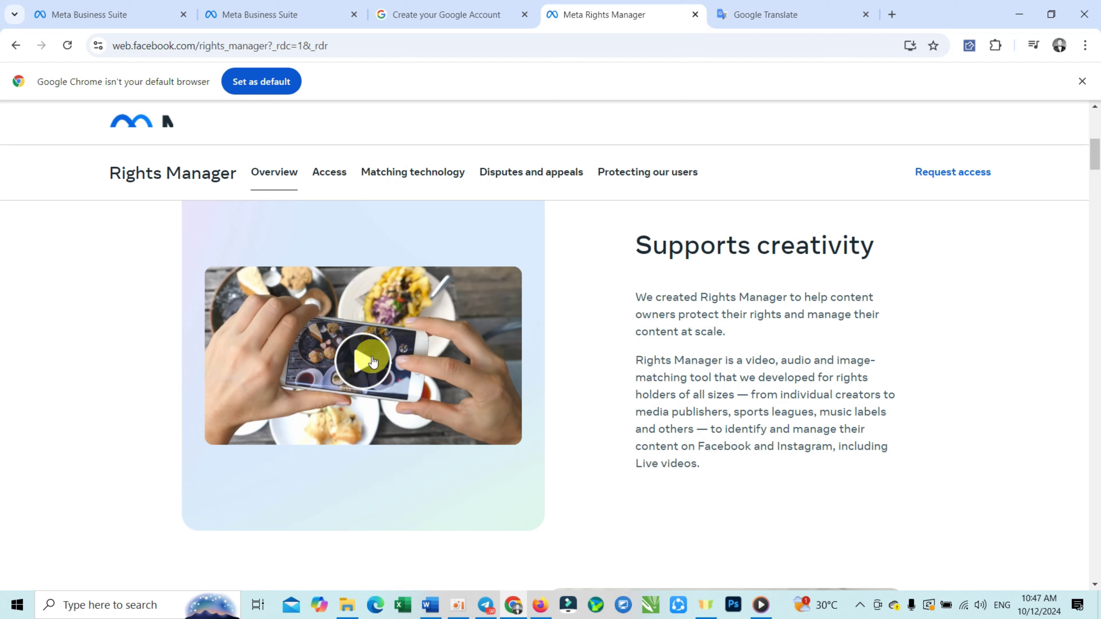
pyautogui.scroll(-9, 370, 360)
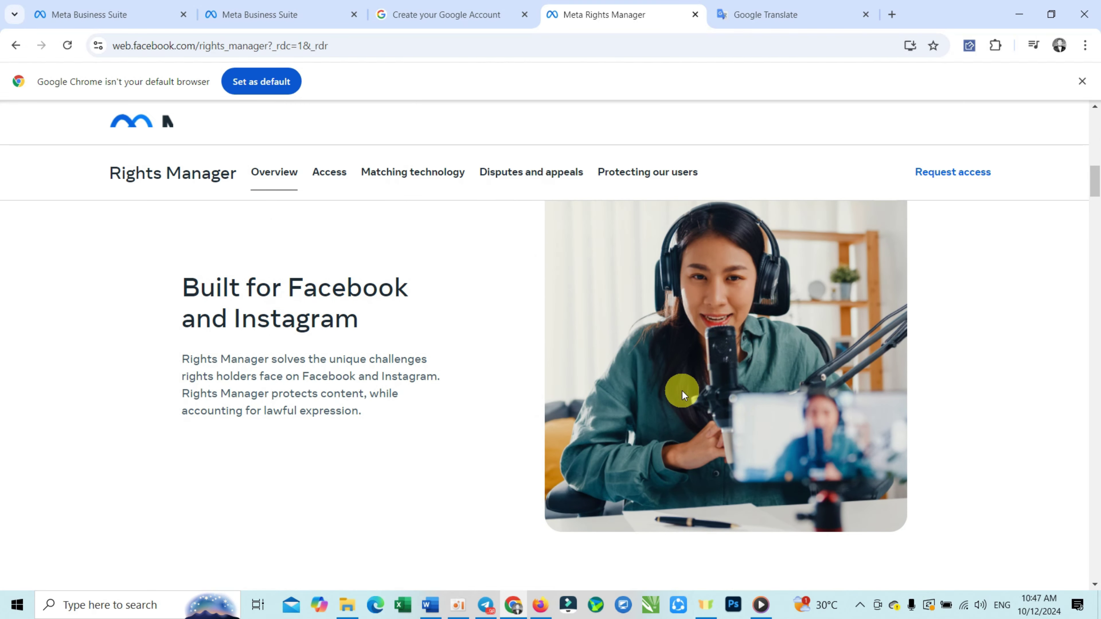
pyautogui.scroll(-8, 682, 391)
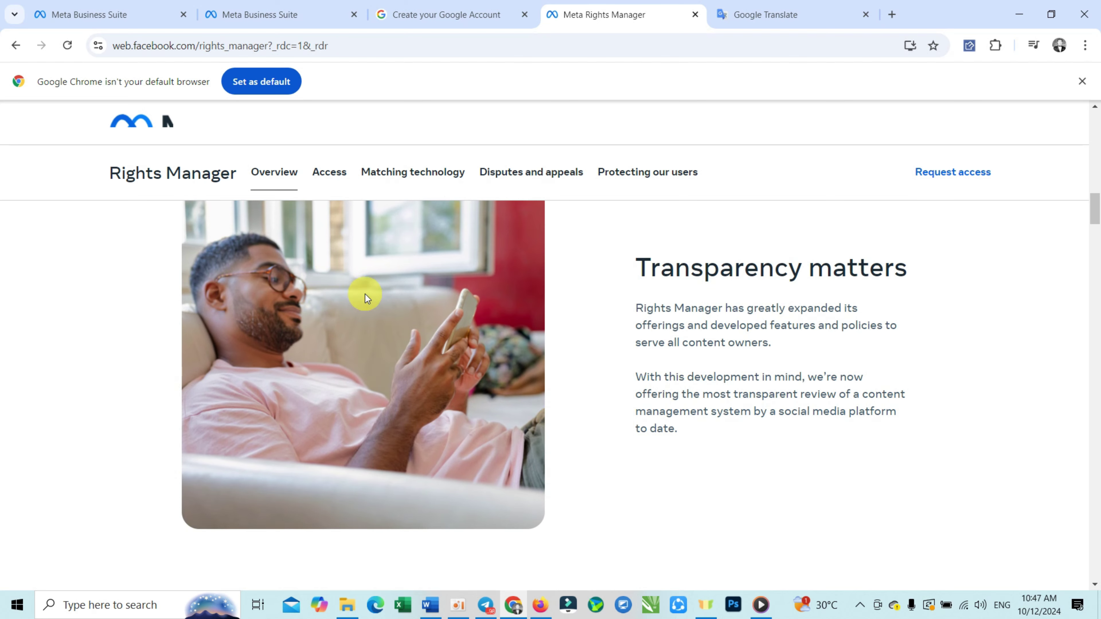
pyautogui.scroll(-9, 494, 389)
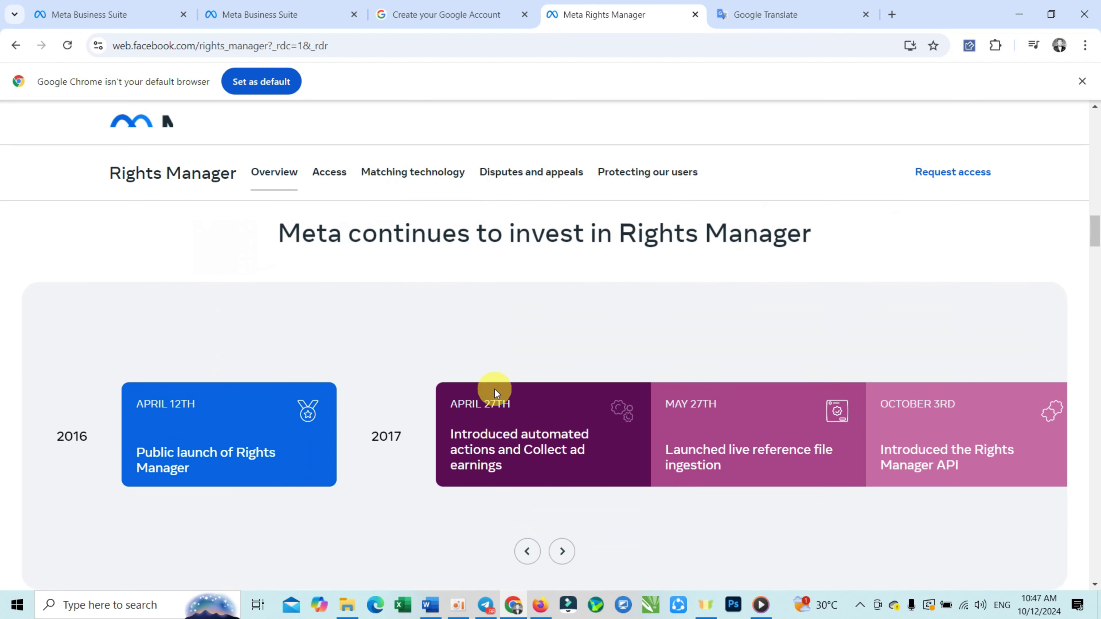
pyautogui.scroll(-8, 495, 392)
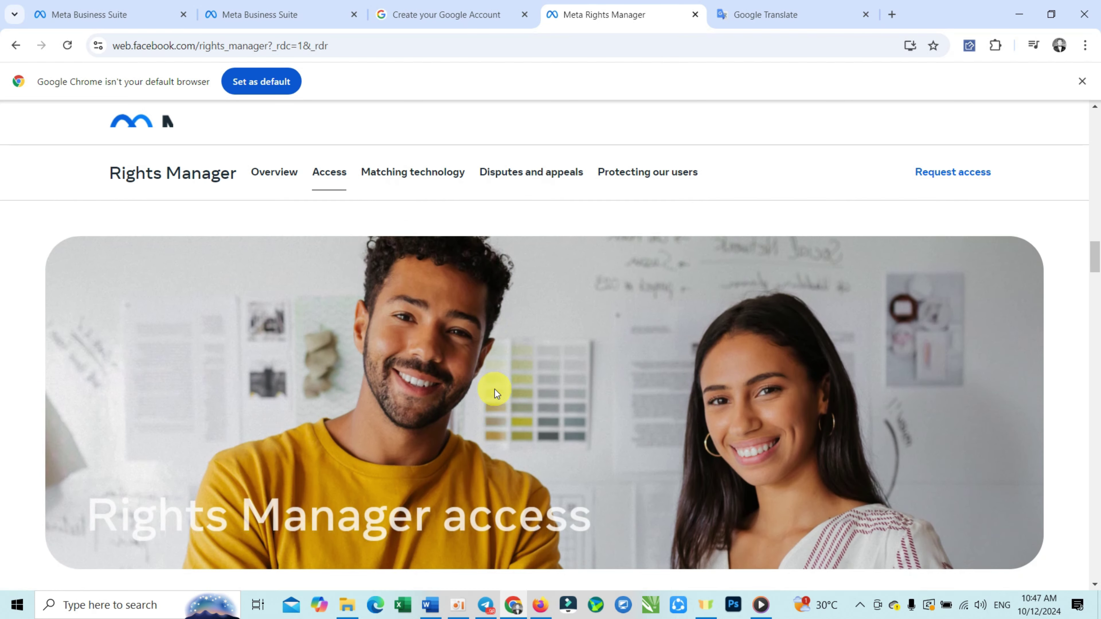
pyautogui.scroll(13, 495, 393)
pyautogui.scroll(15, 495, 393)
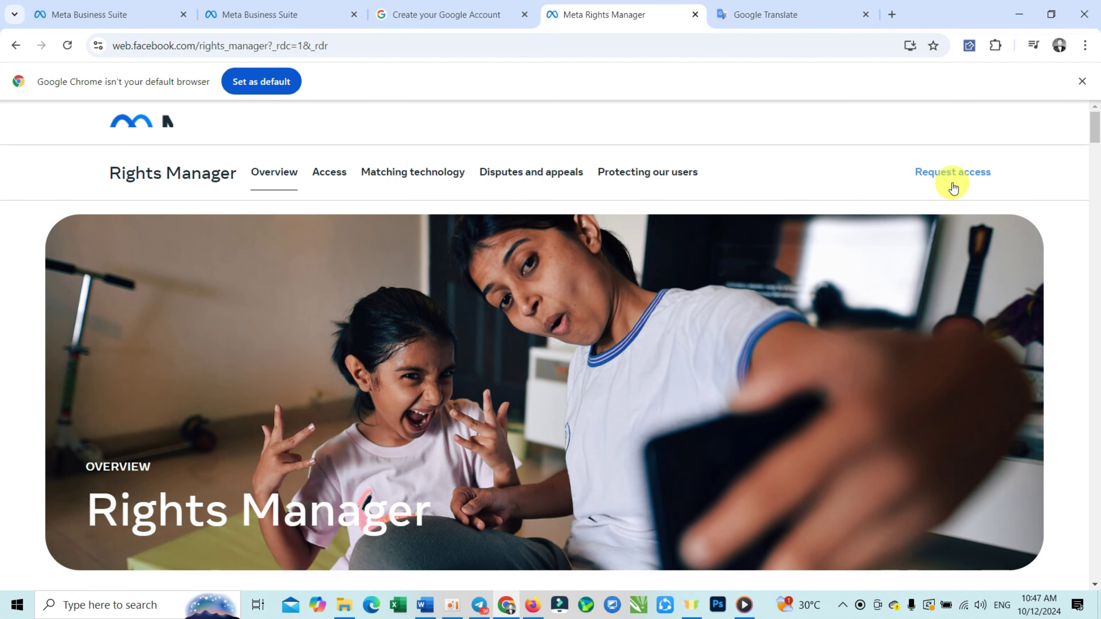
# Open the 'Request access to Rights Manager' form from the top navigation and review it.
pyautogui.click(947, 176)
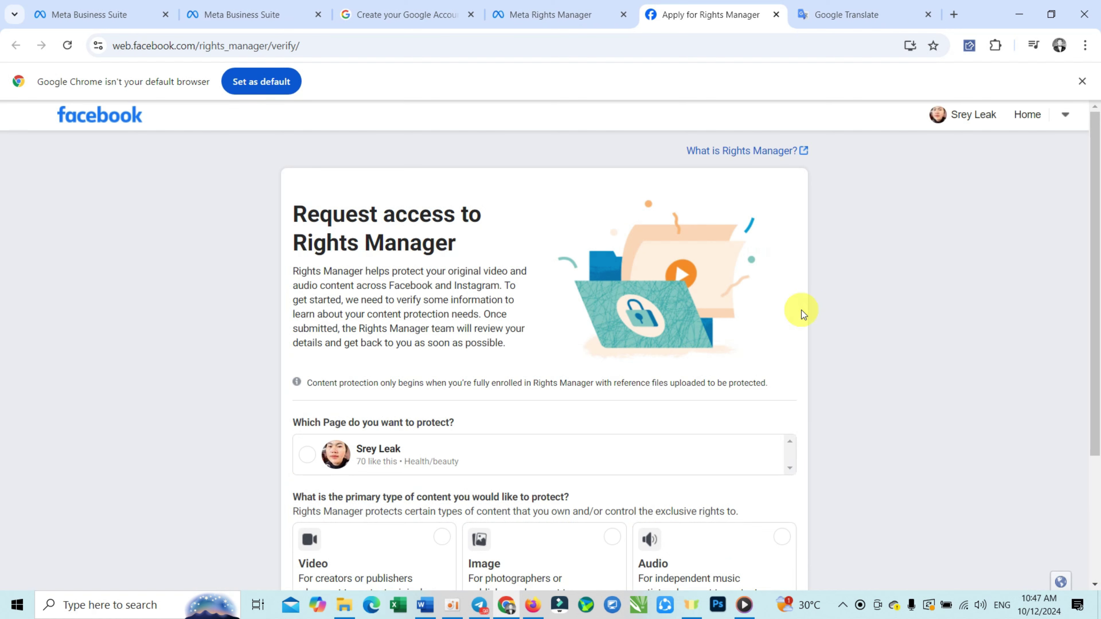
pyautogui.scroll(-3, 688, 318)
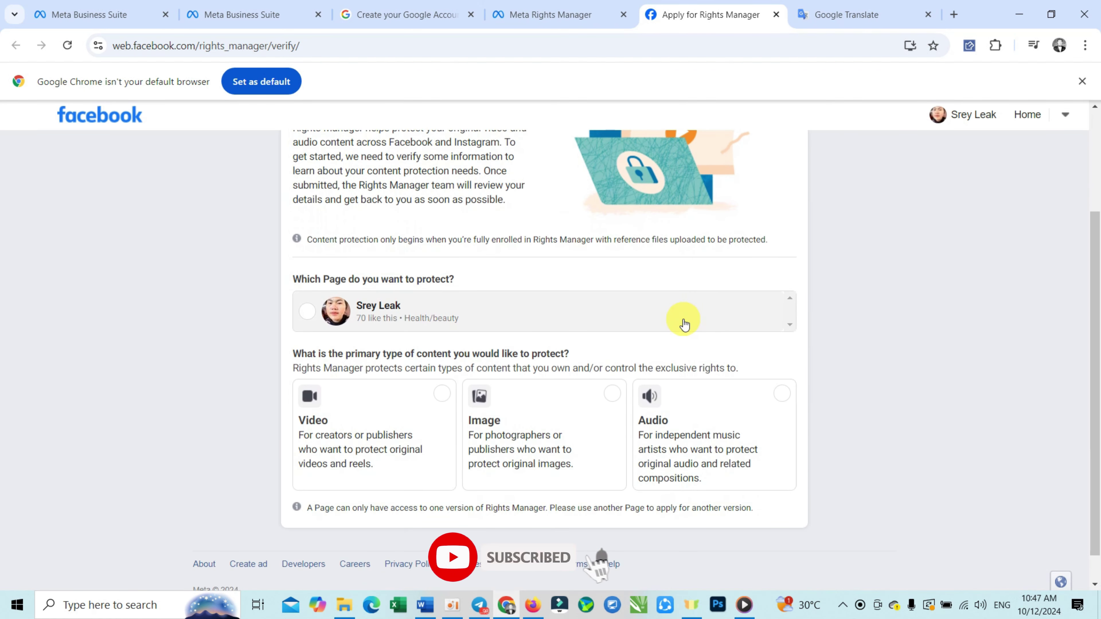
pyautogui.scroll(2, 684, 325)
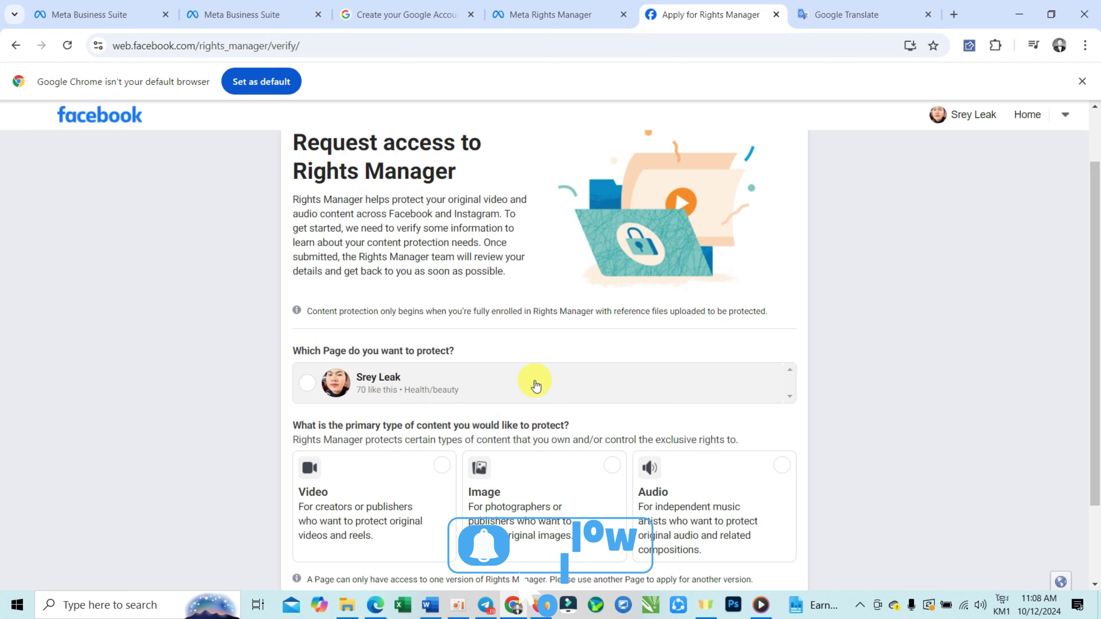
# Choose the Page to protect and set Video as the content type.
pyautogui.click(306, 388)
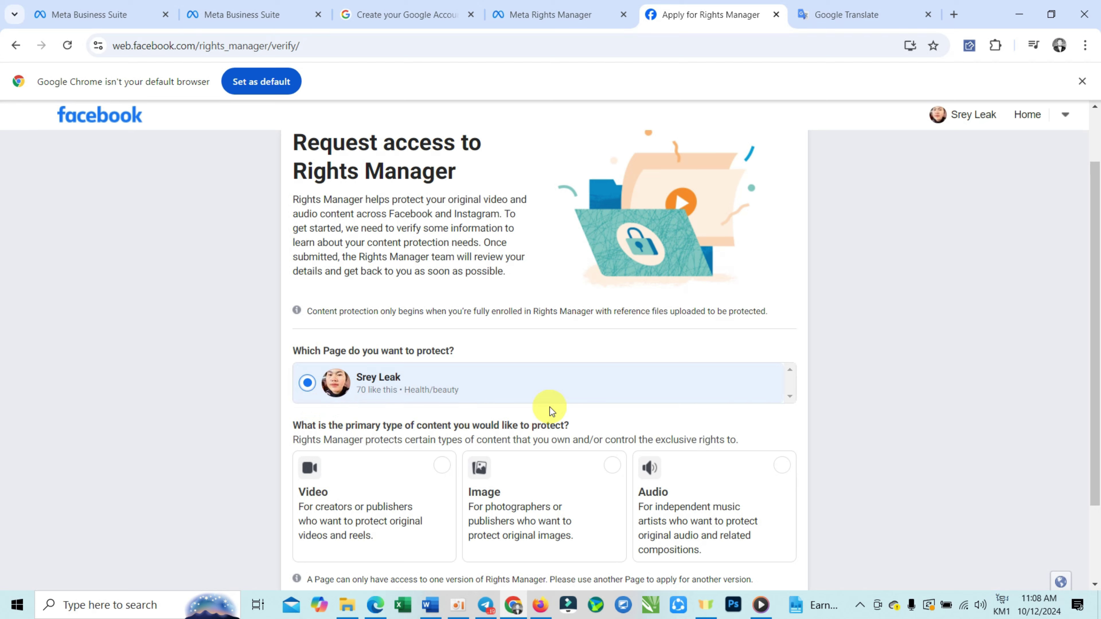
pyautogui.scroll(-2, 550, 407)
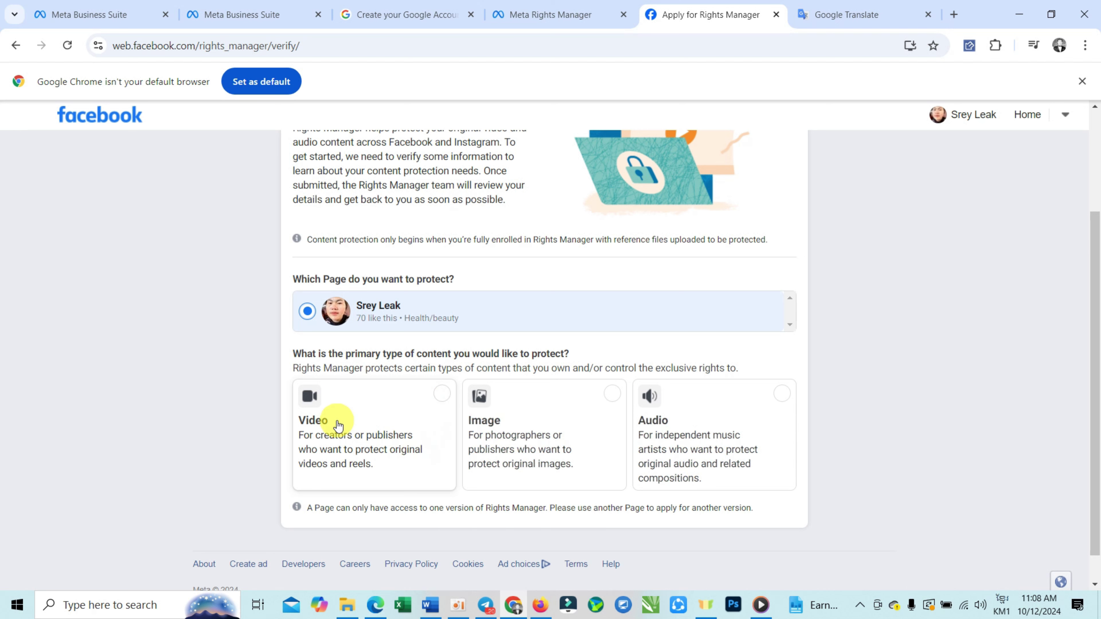
pyautogui.click(443, 395)
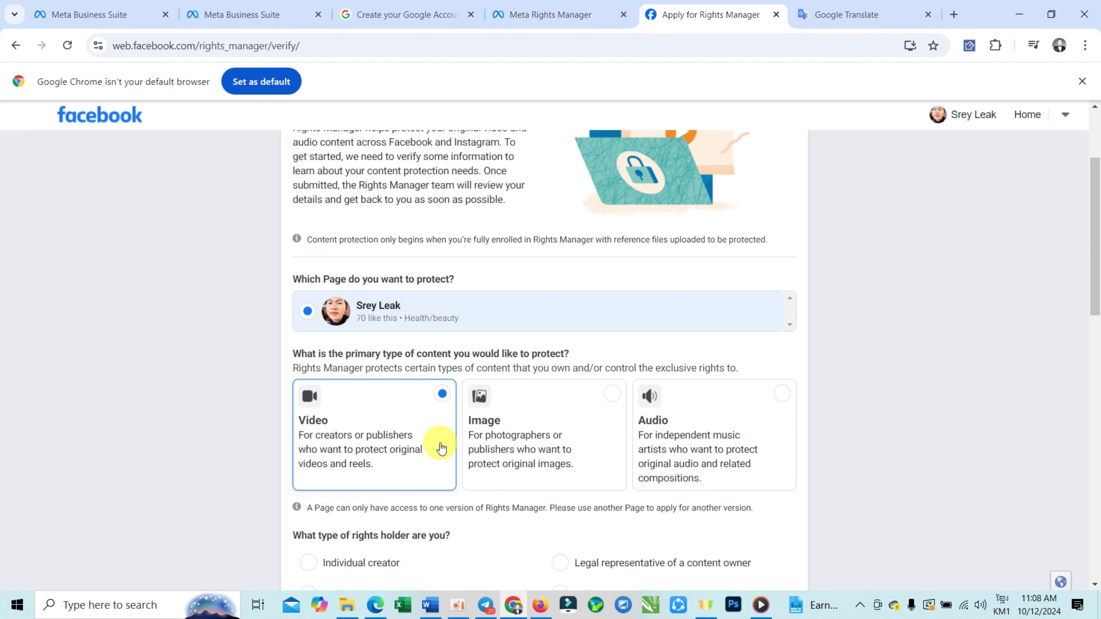
pyautogui.scroll(-4, 441, 443)
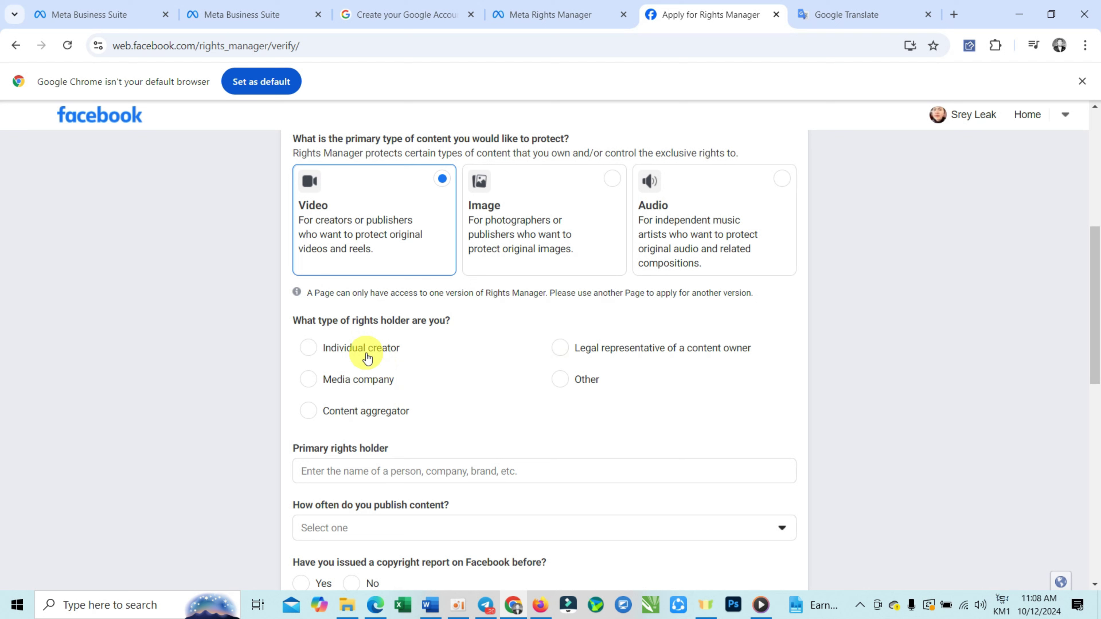
# Select Individual creator and enter the rights holder's full name as primary rights holder.
pyautogui.click(309, 349)
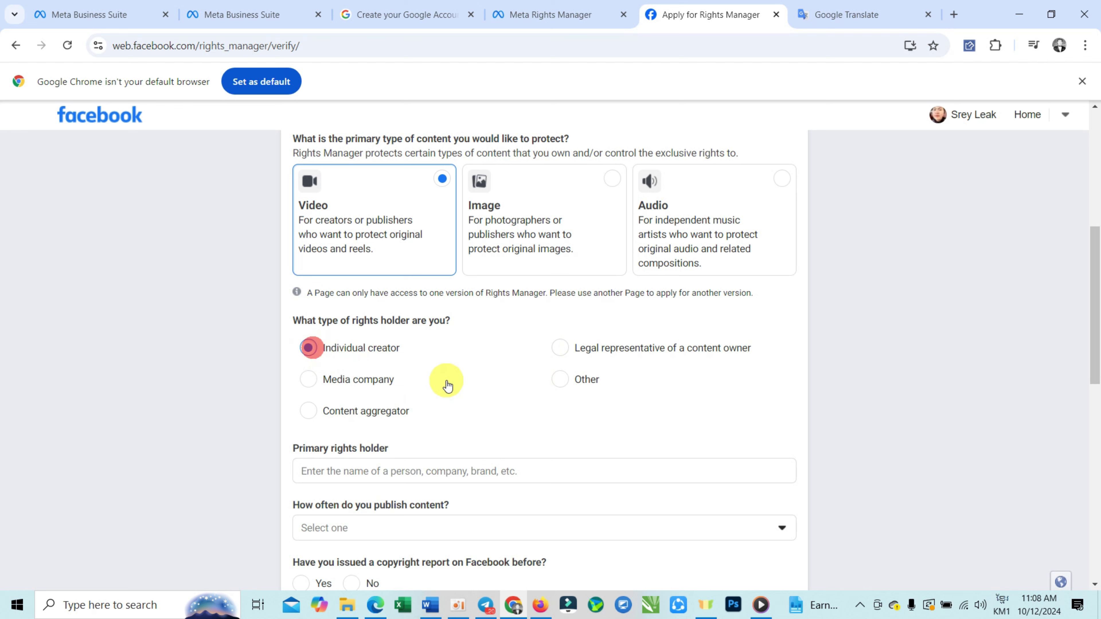
pyautogui.scroll(-2, 447, 385)
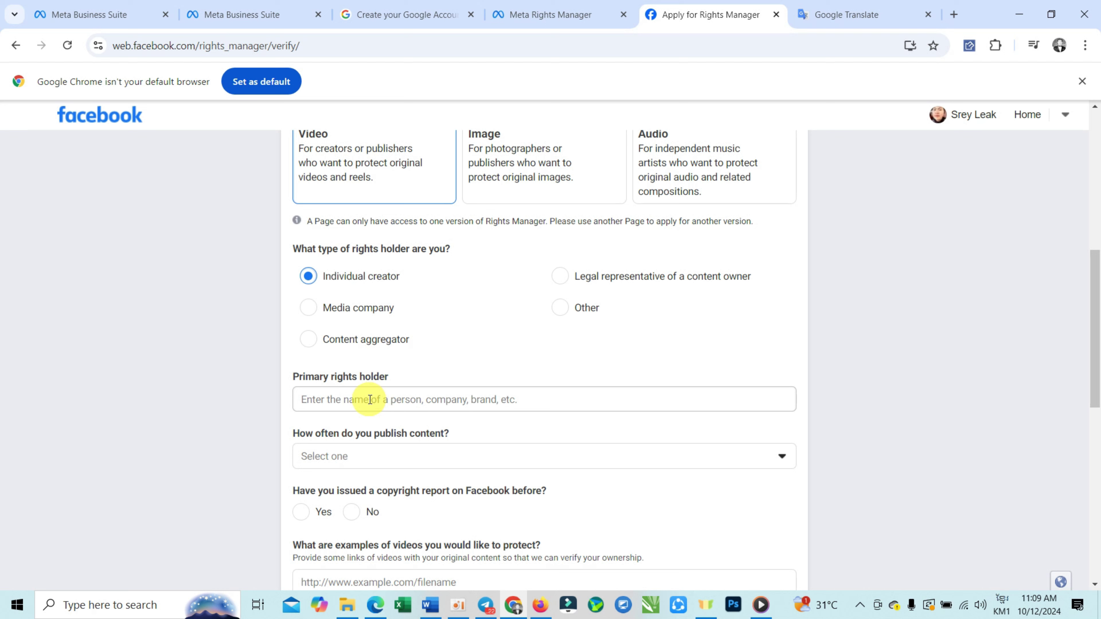
pyautogui.click(356, 404)
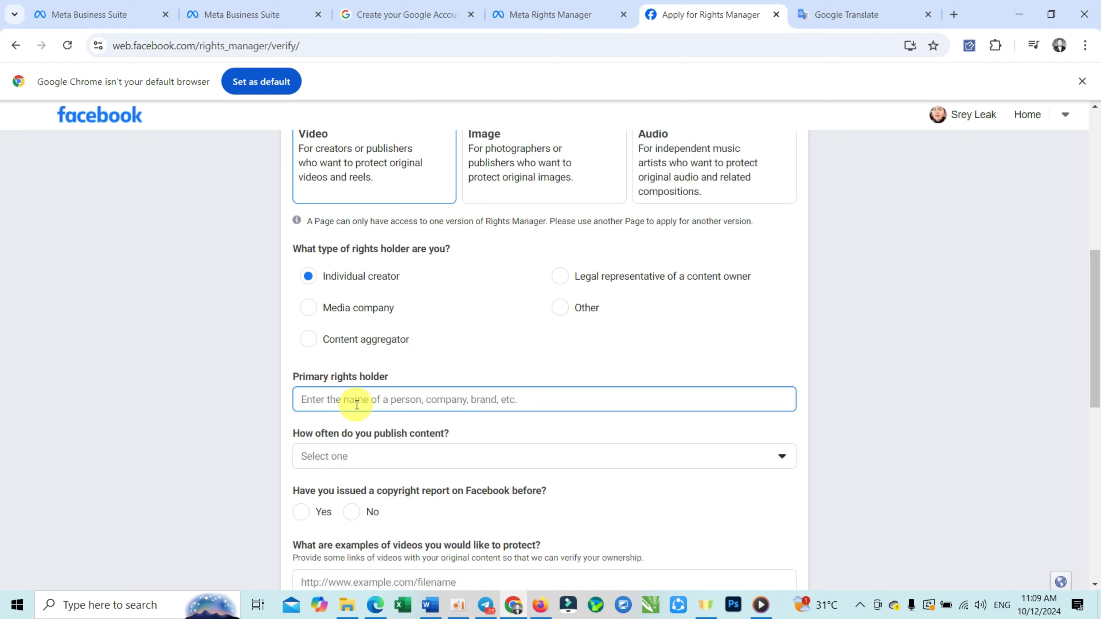
pyautogui.write('THA SREYLEAK')
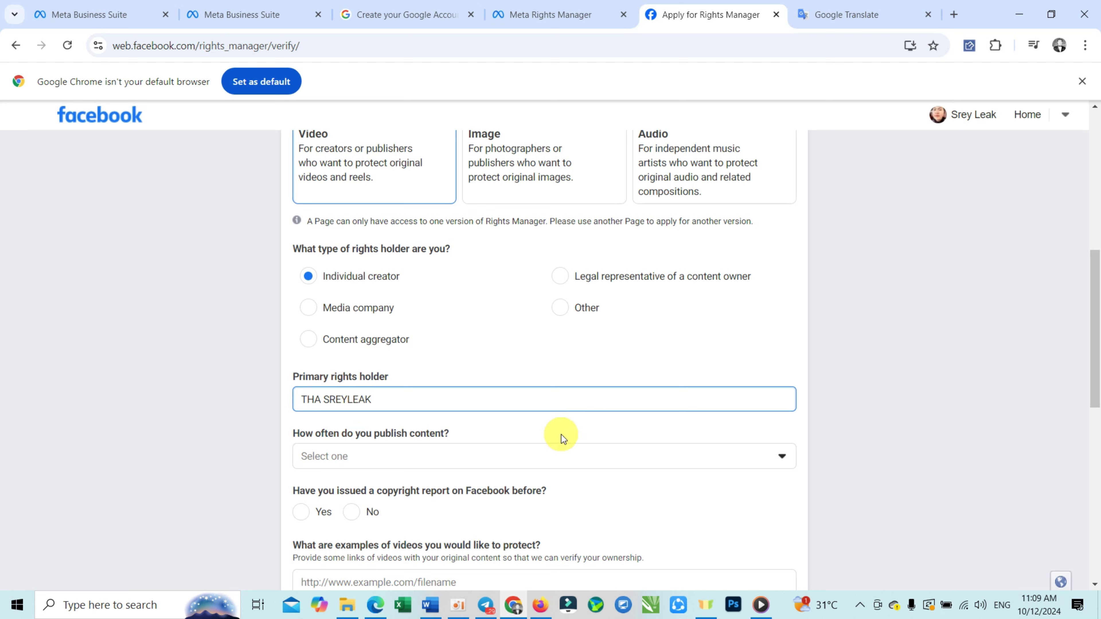
pyautogui.scroll(-2, 572, 428)
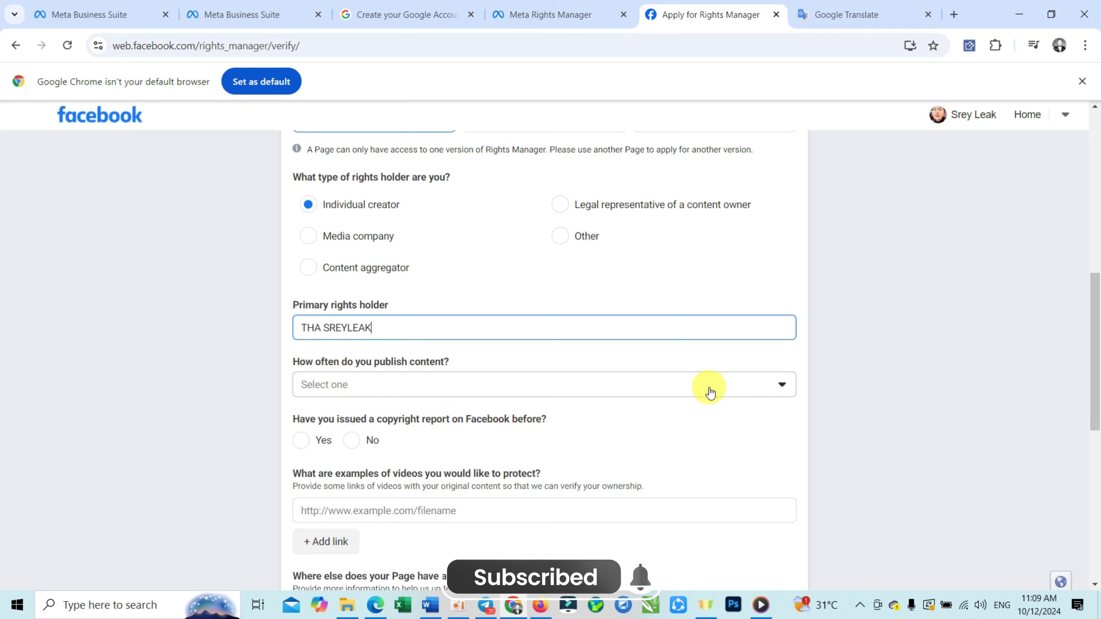
pyautogui.click(783, 387)
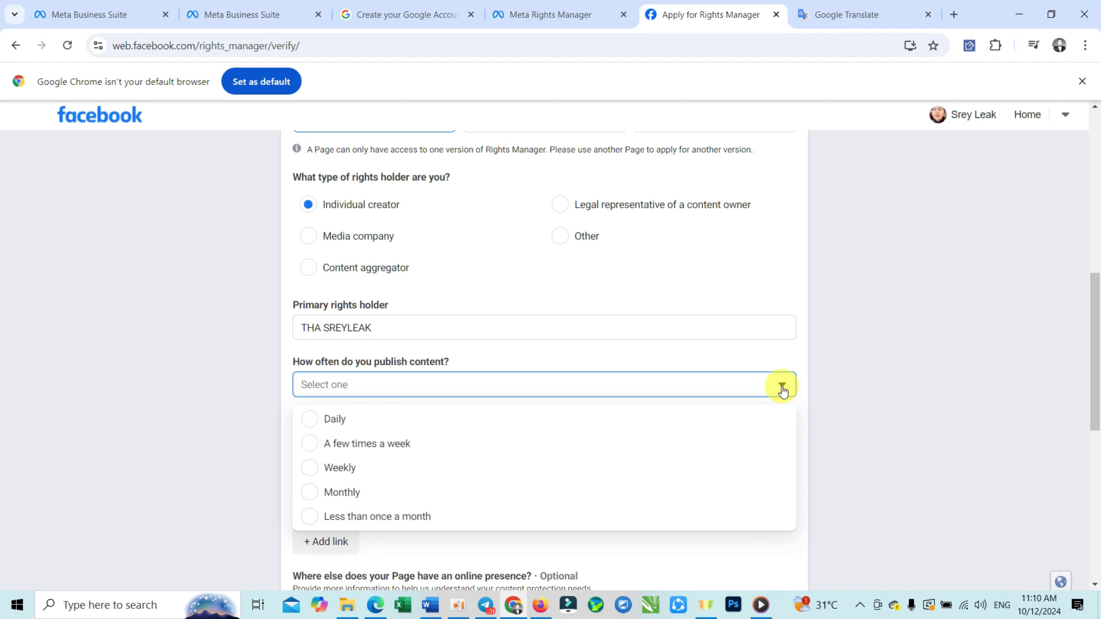
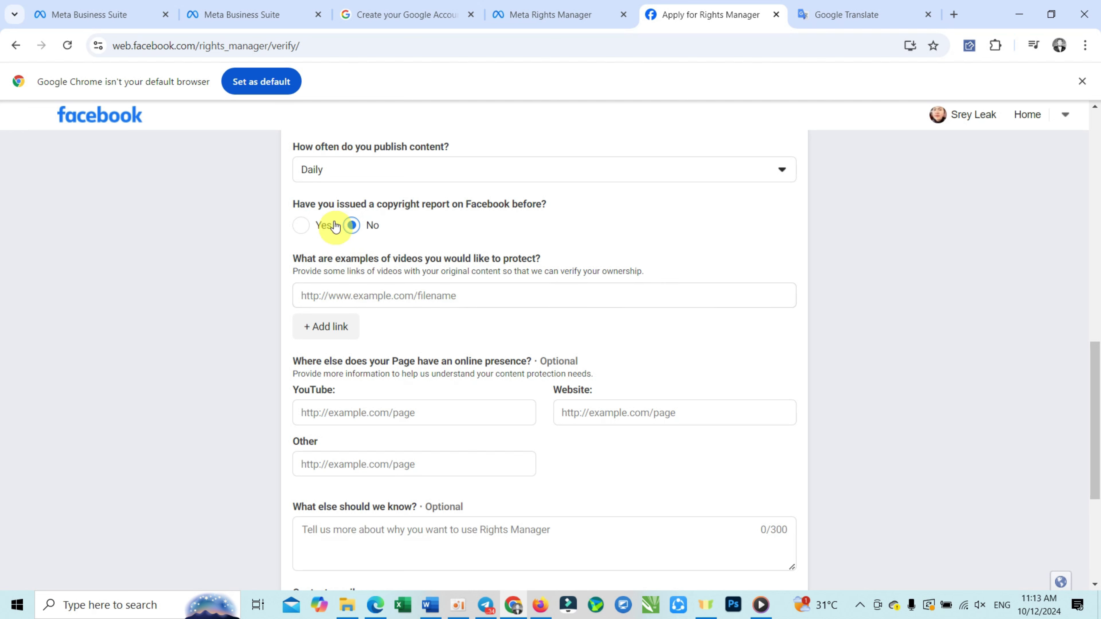
# Switch to the published reel's post insights page.
pyautogui.click(248, 8)
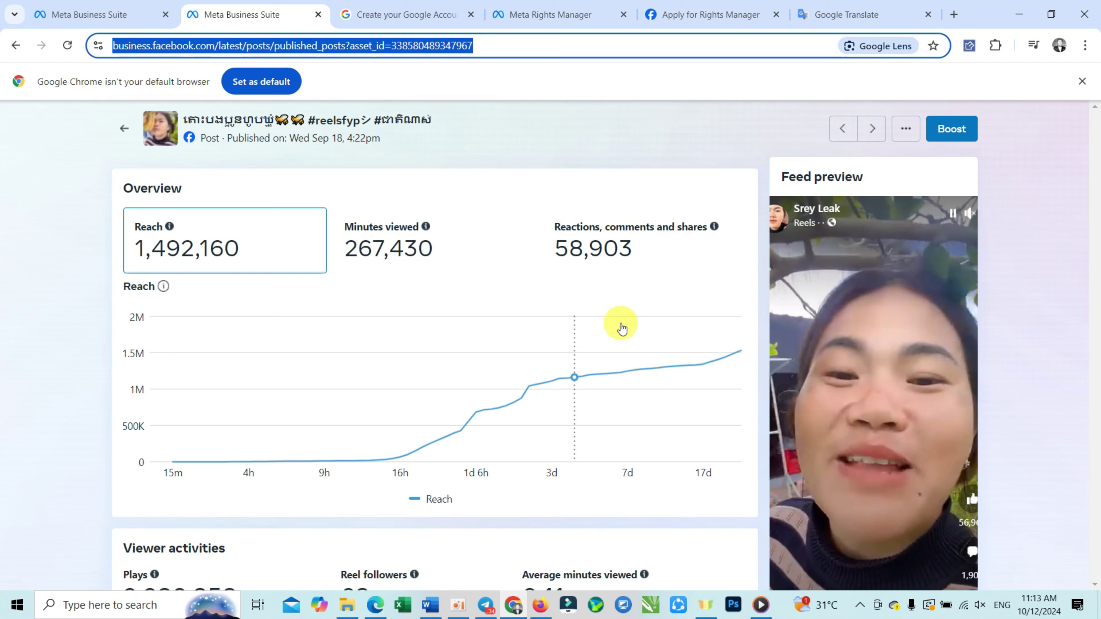
# Glance at the Monetization overview, then preview the reel with sound and mute it again.
pyautogui.click(118, 11)
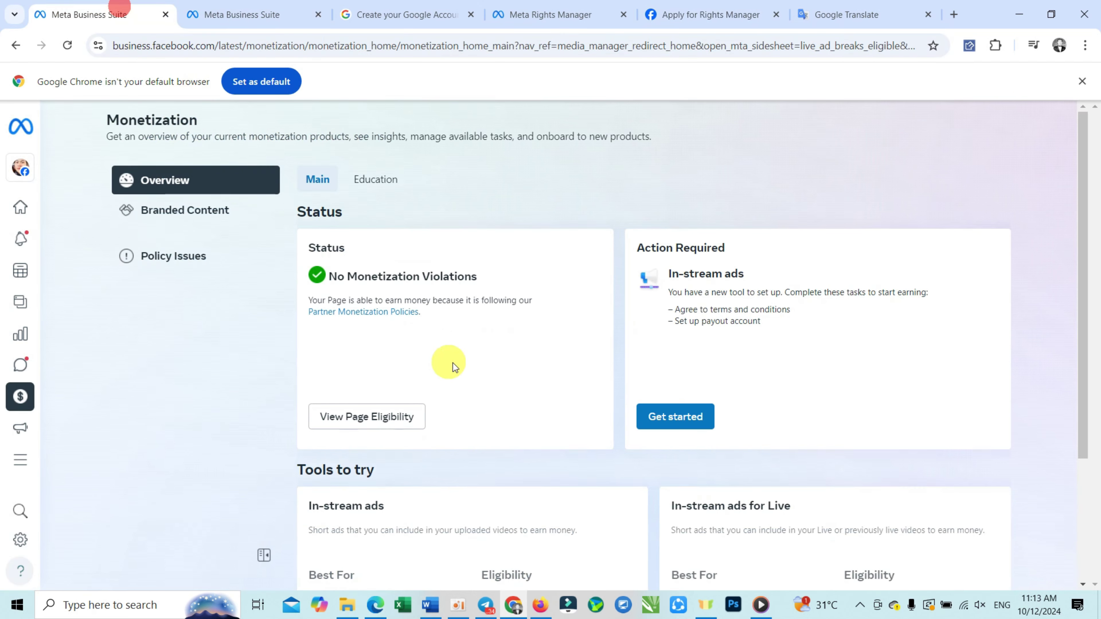
pyautogui.click(272, 16)
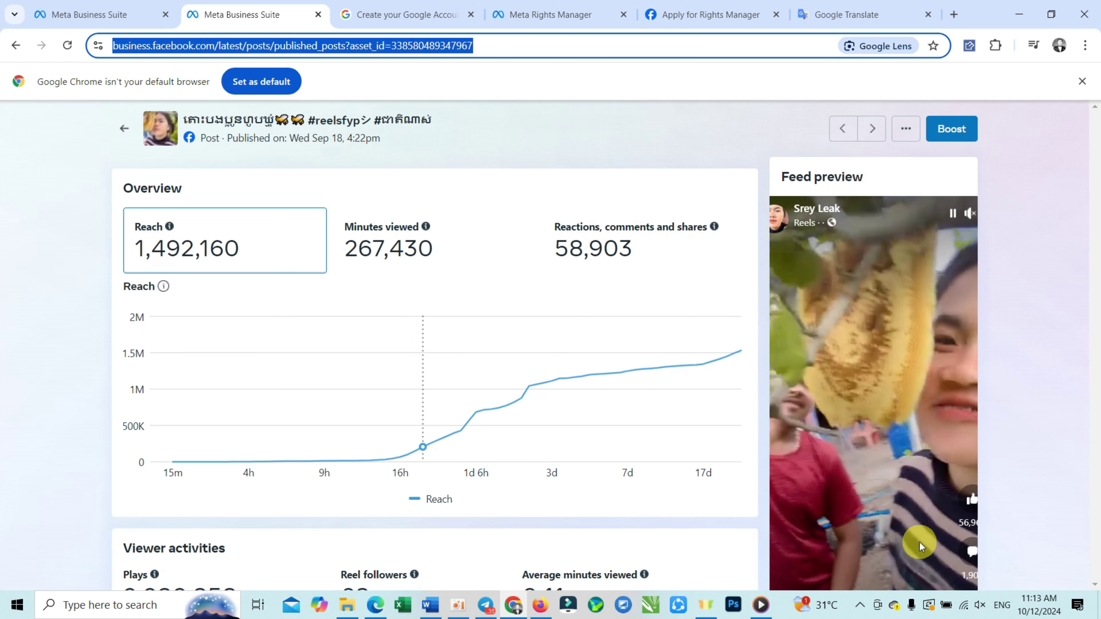
pyautogui.click(980, 605)
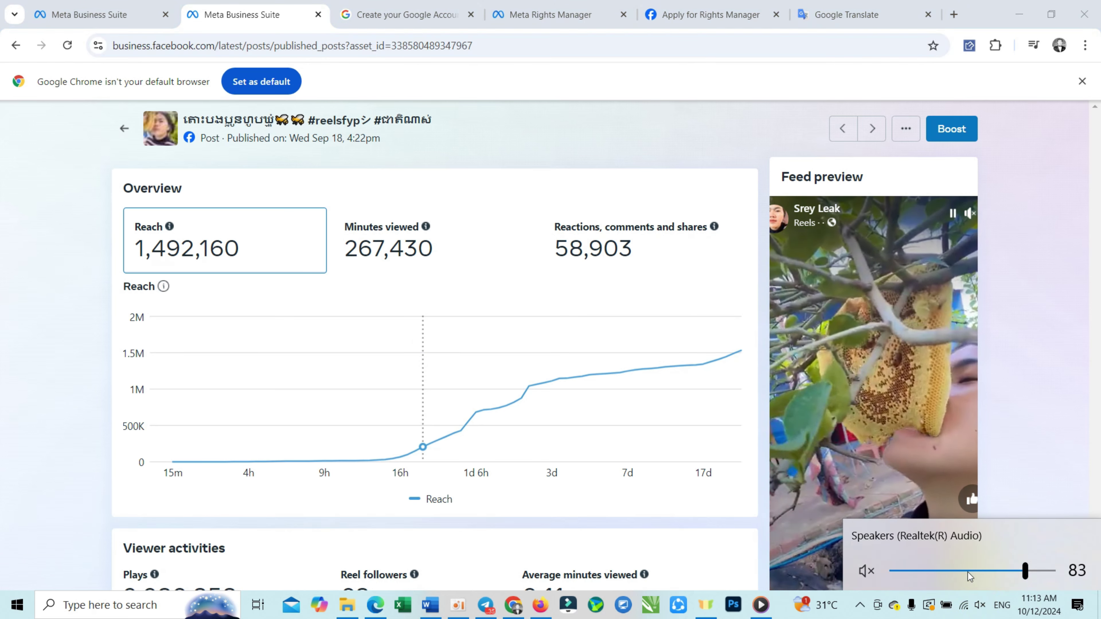
pyautogui.click(866, 570)
pyautogui.click(968, 213)
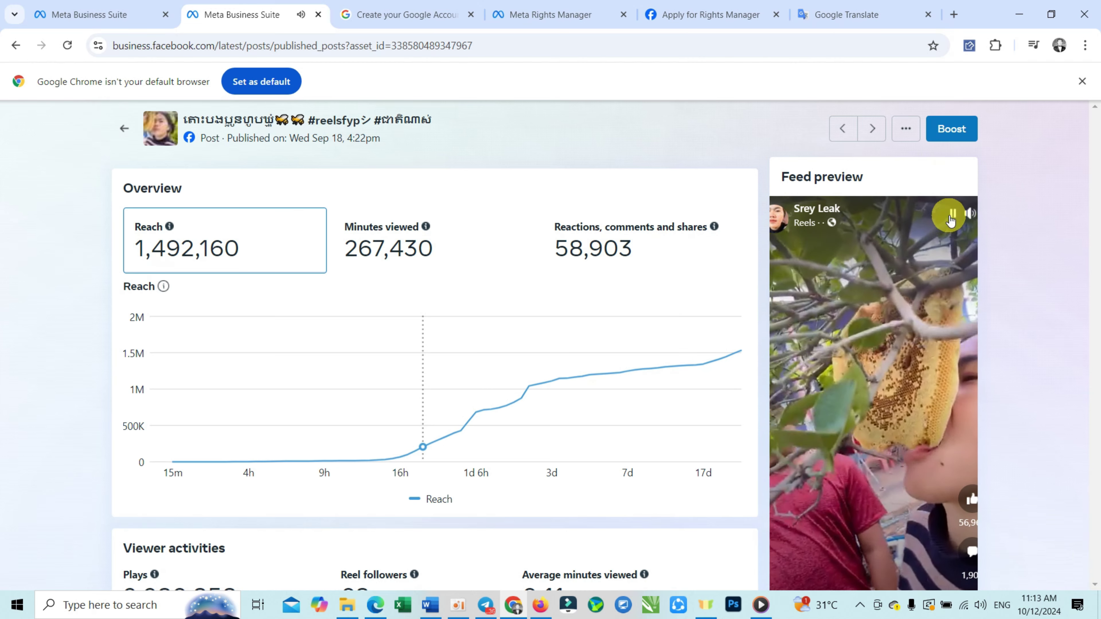
pyautogui.click(969, 213)
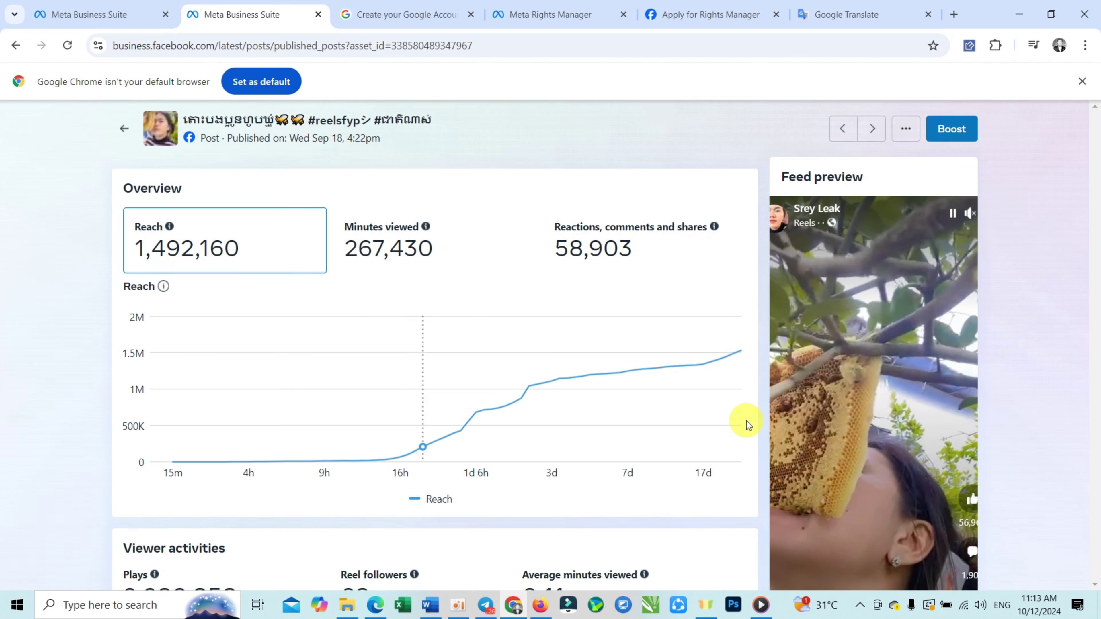
# Copy the reel insights page's web address from the address bar.
pyautogui.click(393, 45)
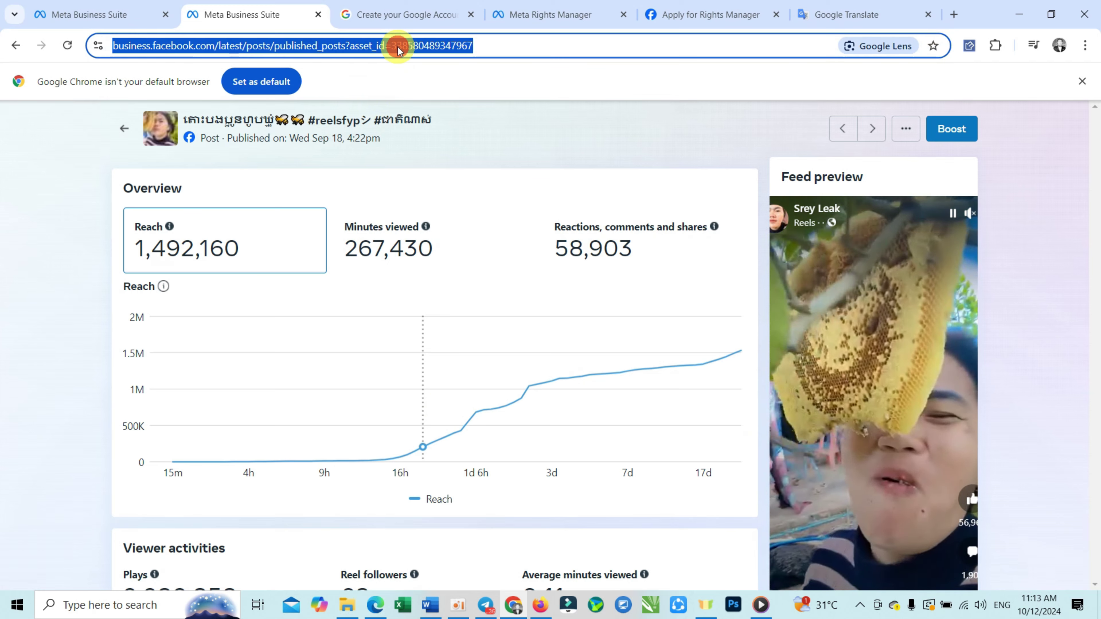
pyautogui.rightClick(282, 43)
pyautogui.click(328, 178)
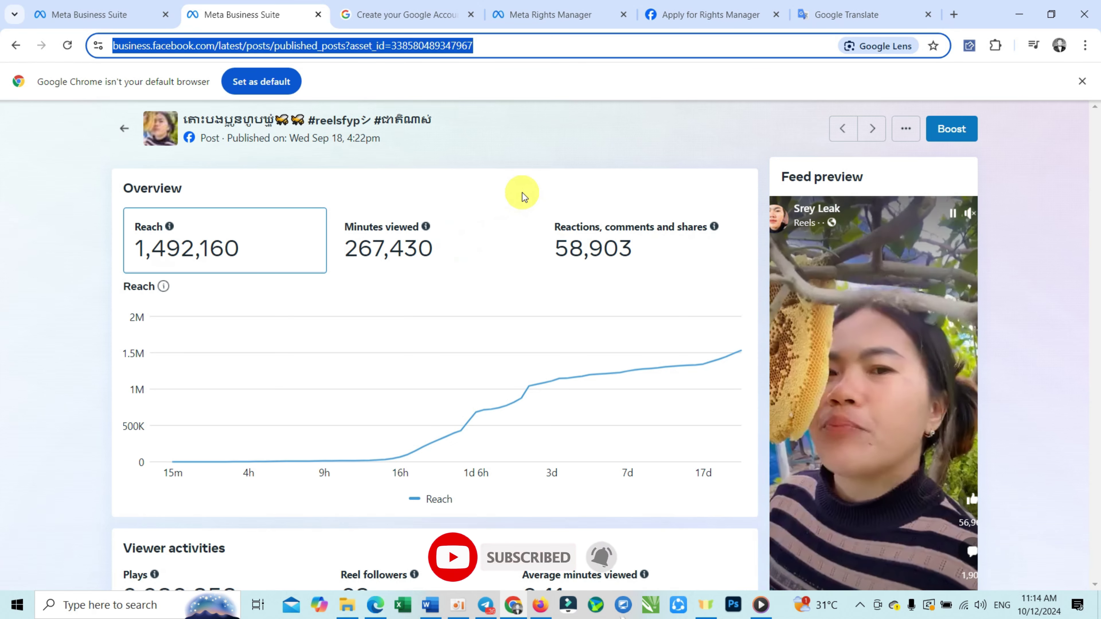
# Paste the copied business.facebook.com post link into the Rights Manager video-link field.
pyautogui.click(689, 15)
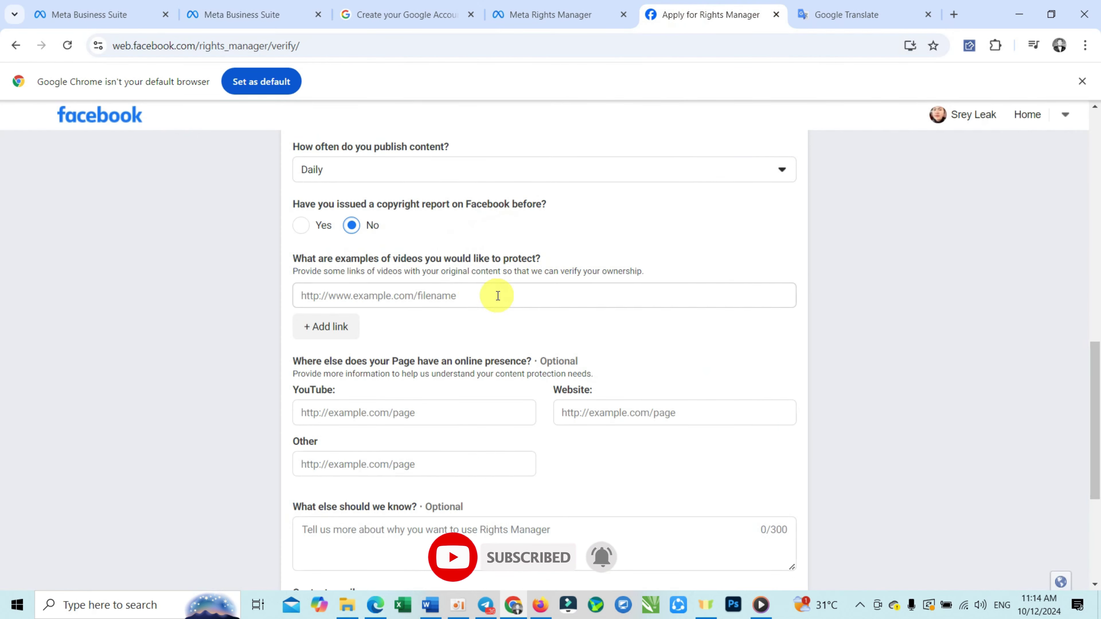
pyautogui.click(472, 296)
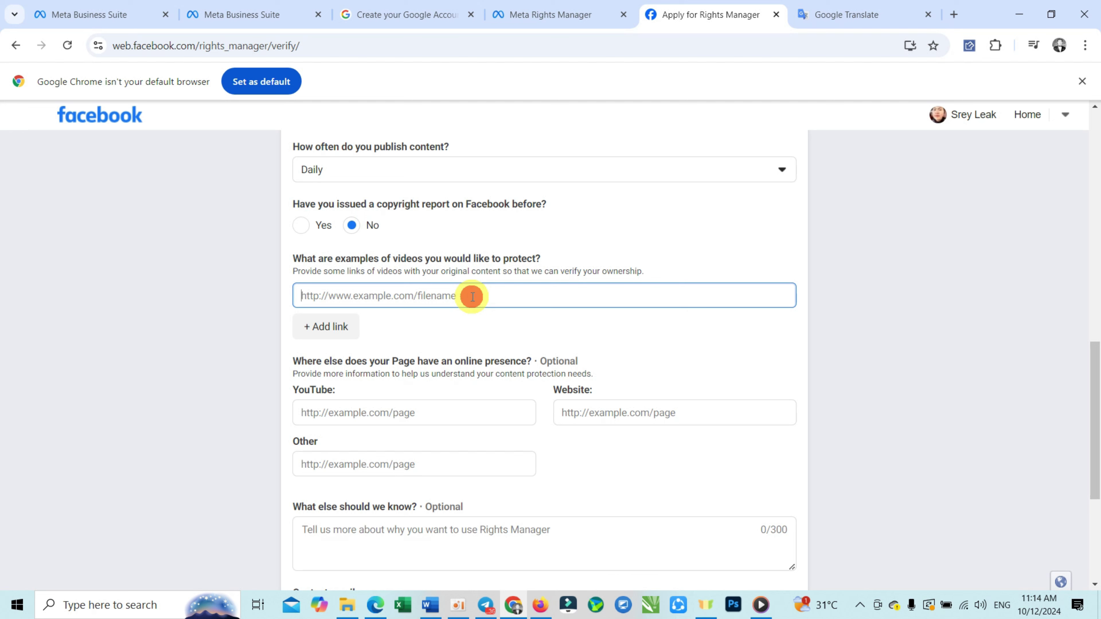
pyautogui.rightClick(473, 296)
pyautogui.click(499, 159)
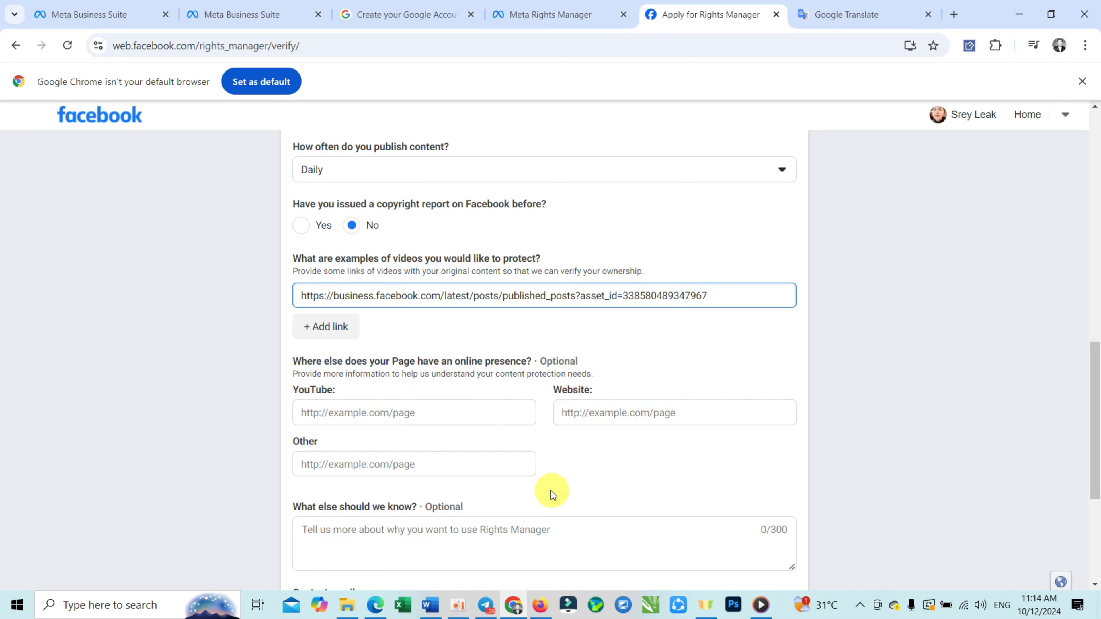
# Scroll the application form down to the online-presence and contact email section.
pyautogui.scroll(-1, 481, 462)
pyautogui.scroll(-3, 480, 462)
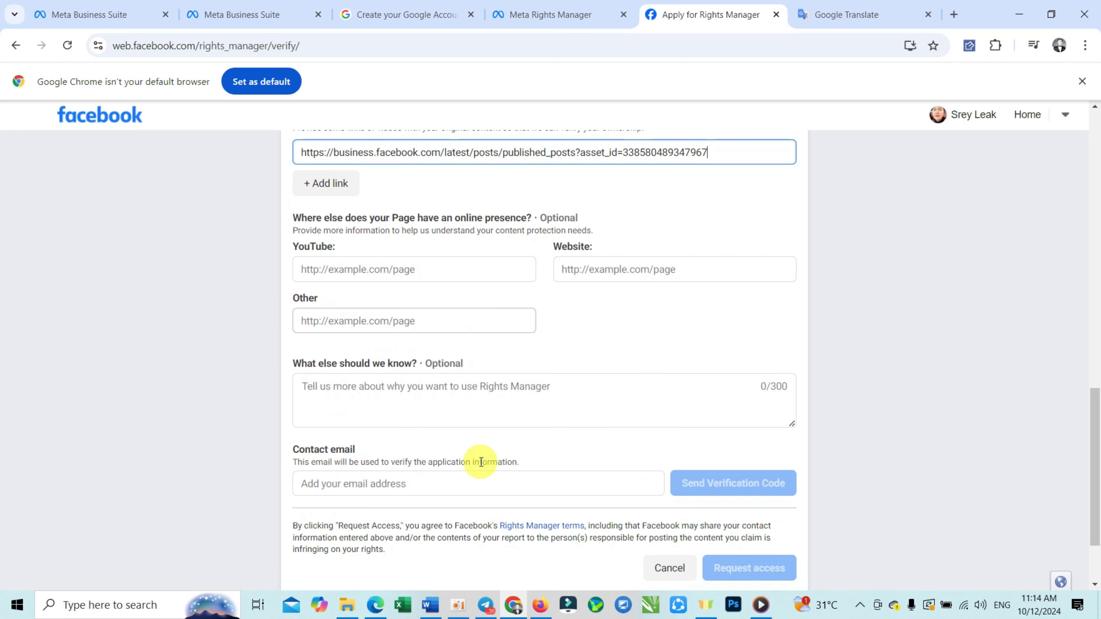
pyautogui.scroll(4, 460, 451)
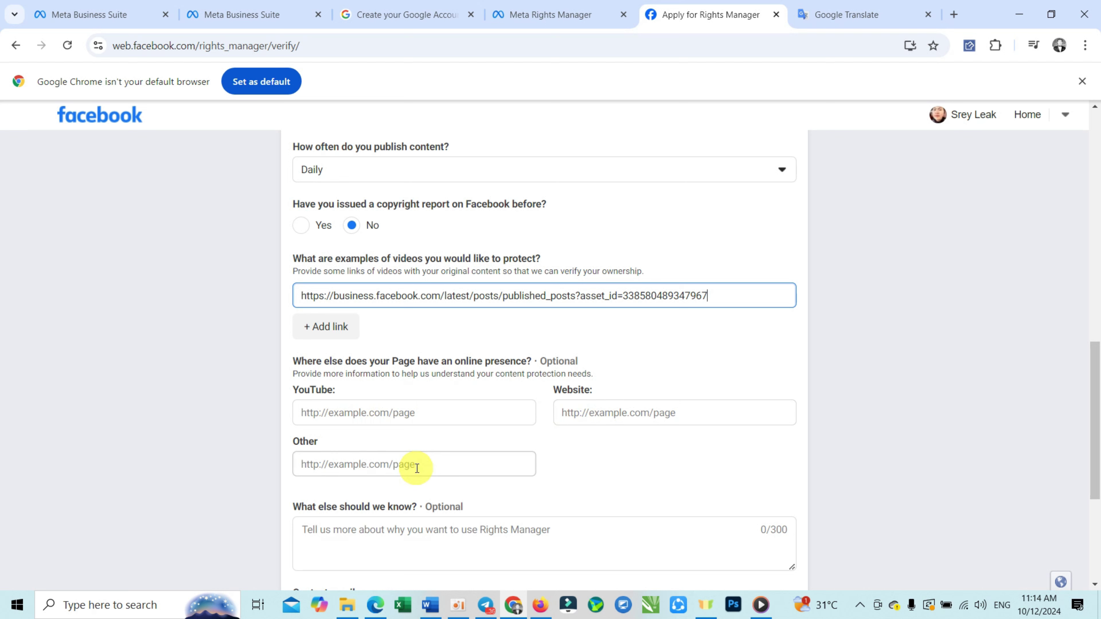
pyautogui.scroll(-1, 417, 468)
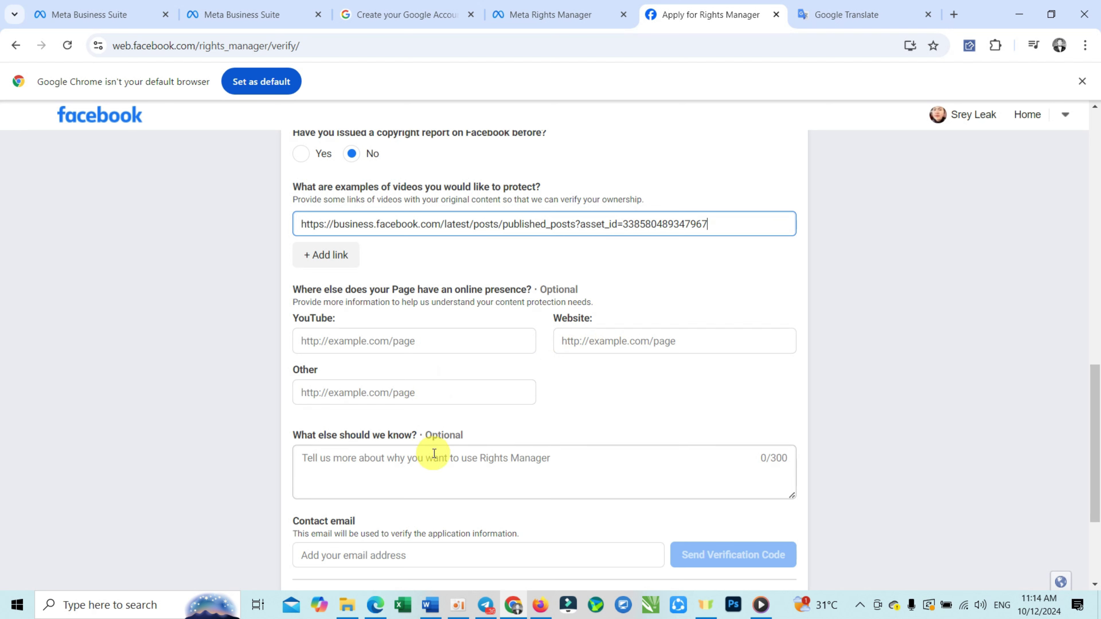
pyautogui.scroll(-2, 426, 483)
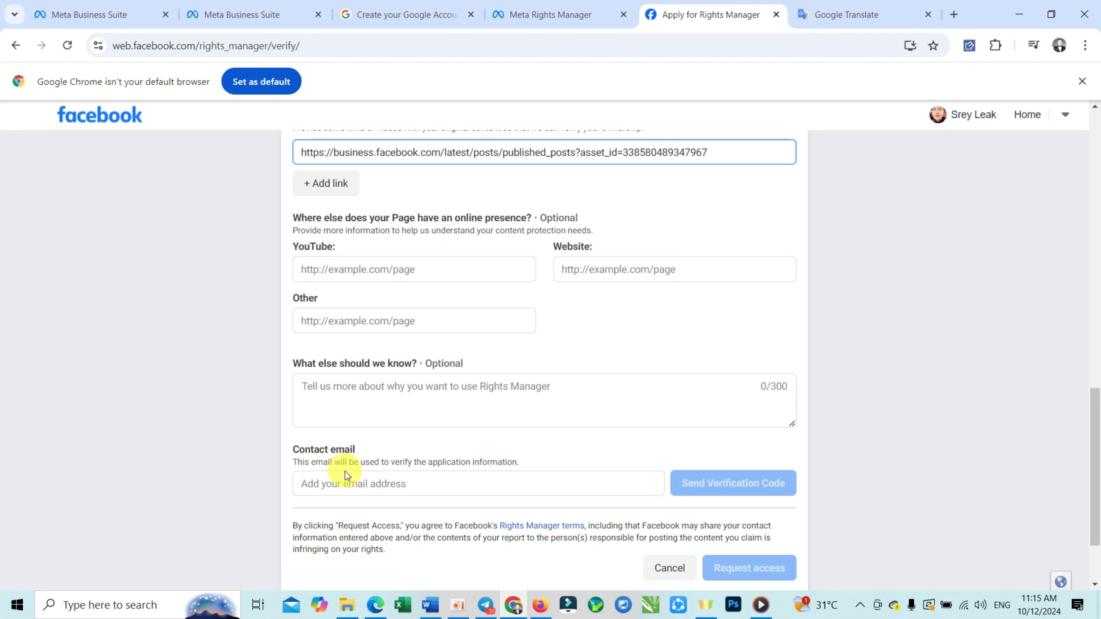
pyautogui.scroll(-2, 523, 420)
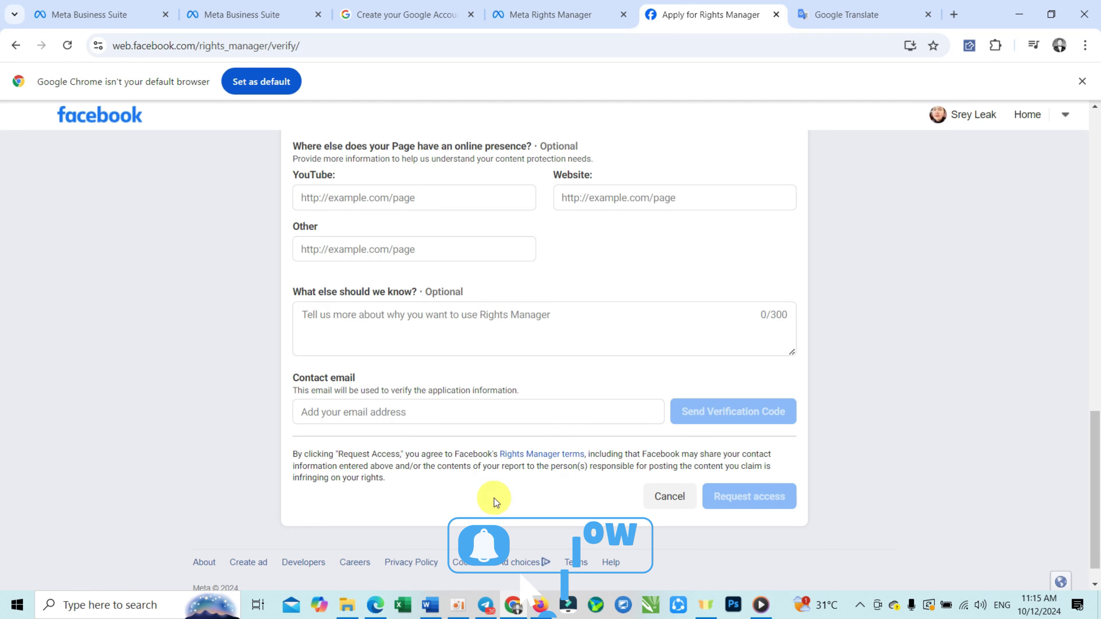
# Copy the signed-in Gmail account's email address and return to the Rights Manager form.
pyautogui.hotkey('alt', 'Tab')
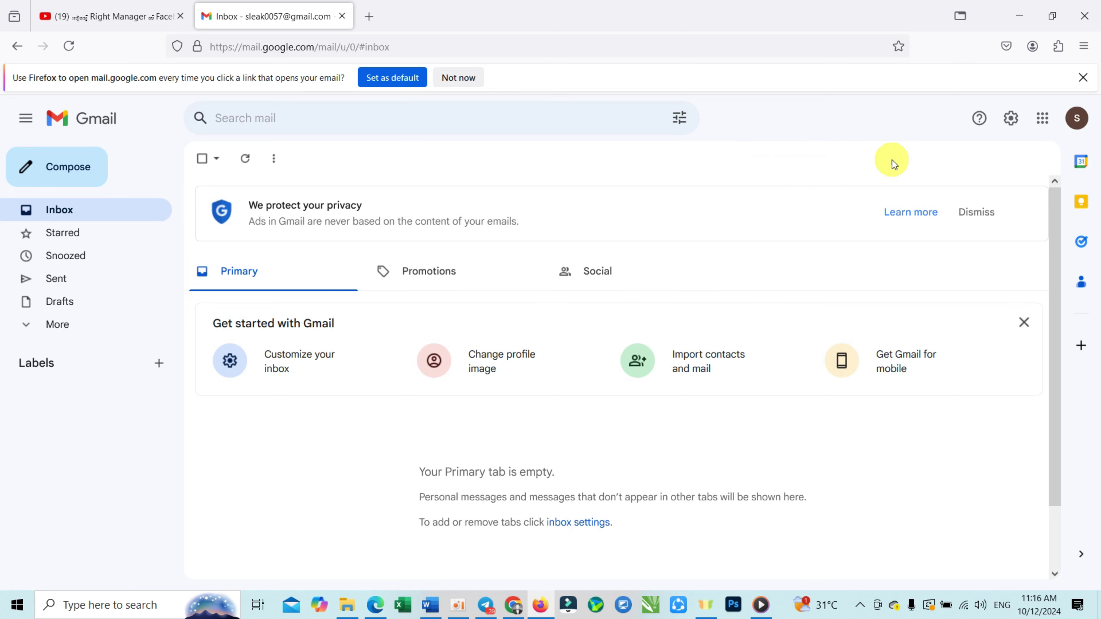
pyautogui.click(1077, 128)
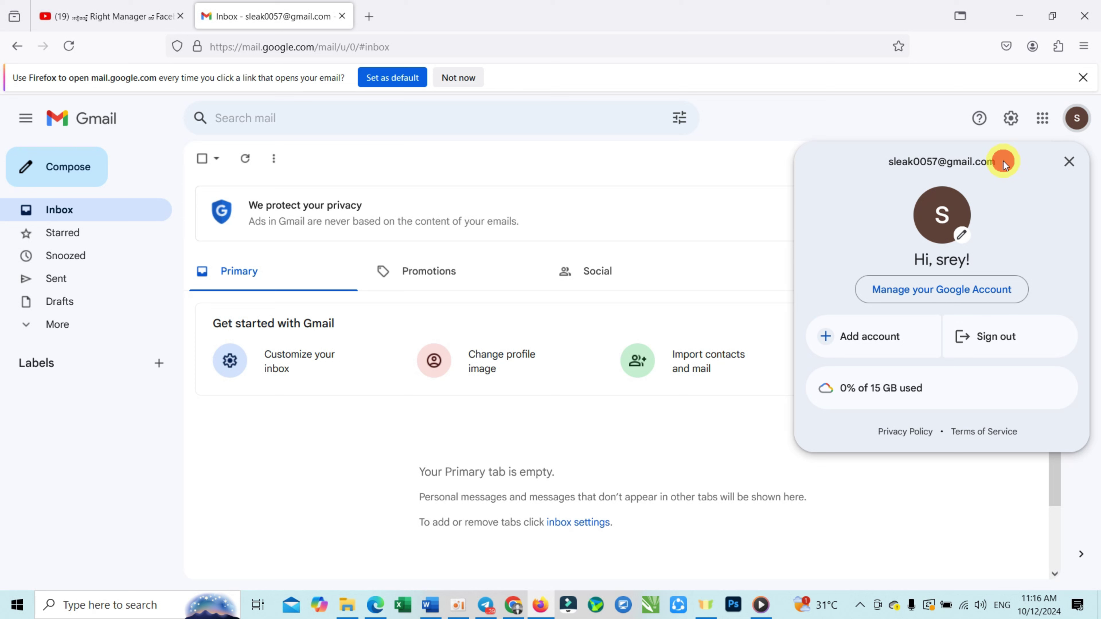
pyautogui.moveTo(1001, 162); pyautogui.dragTo(881, 168)
pyautogui.rightClick(891, 163)
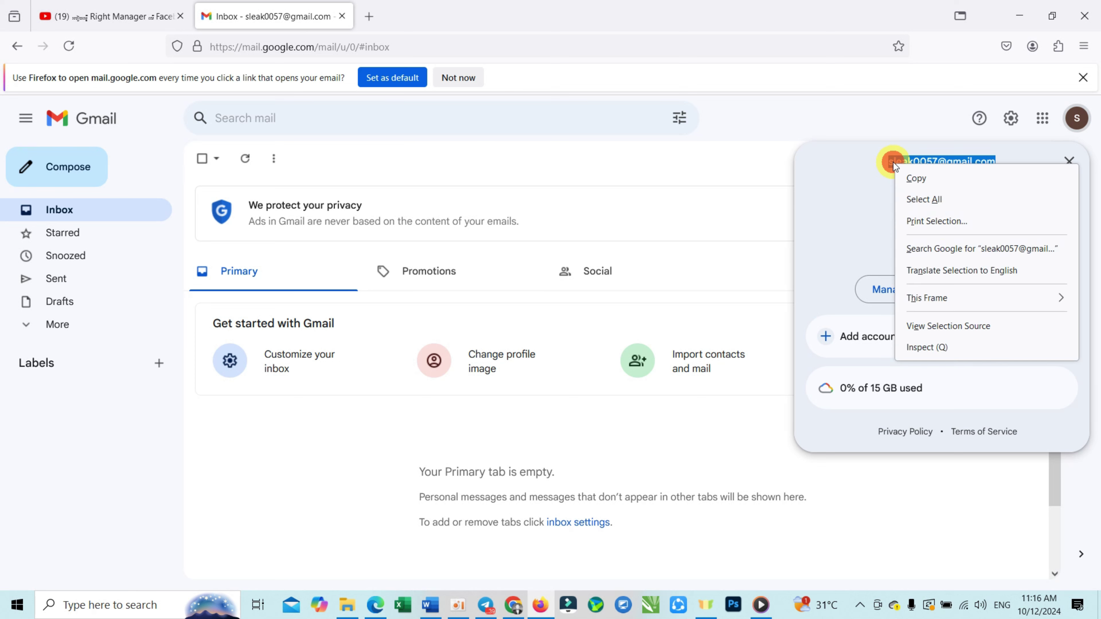
pyautogui.click(916, 178)
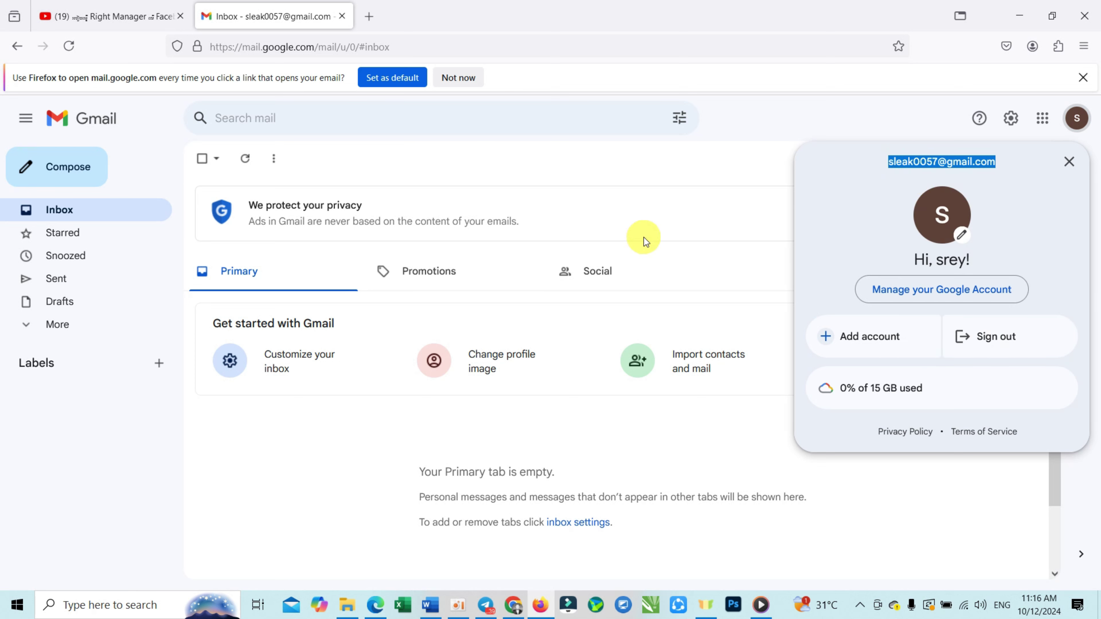
pyautogui.moveTo(507, 609)
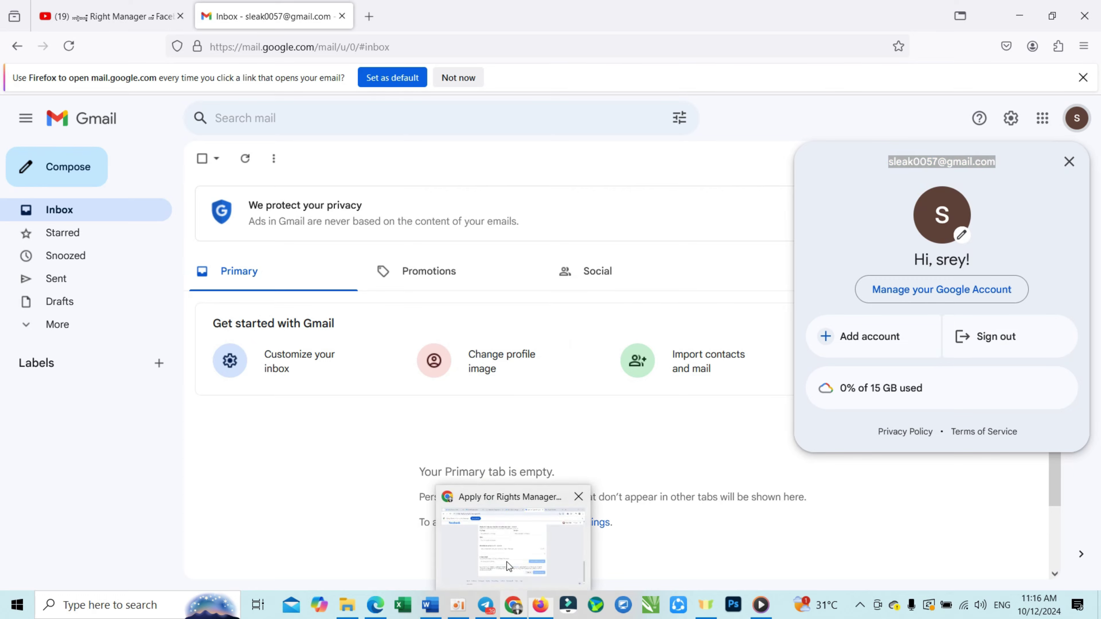
pyautogui.click(507, 562)
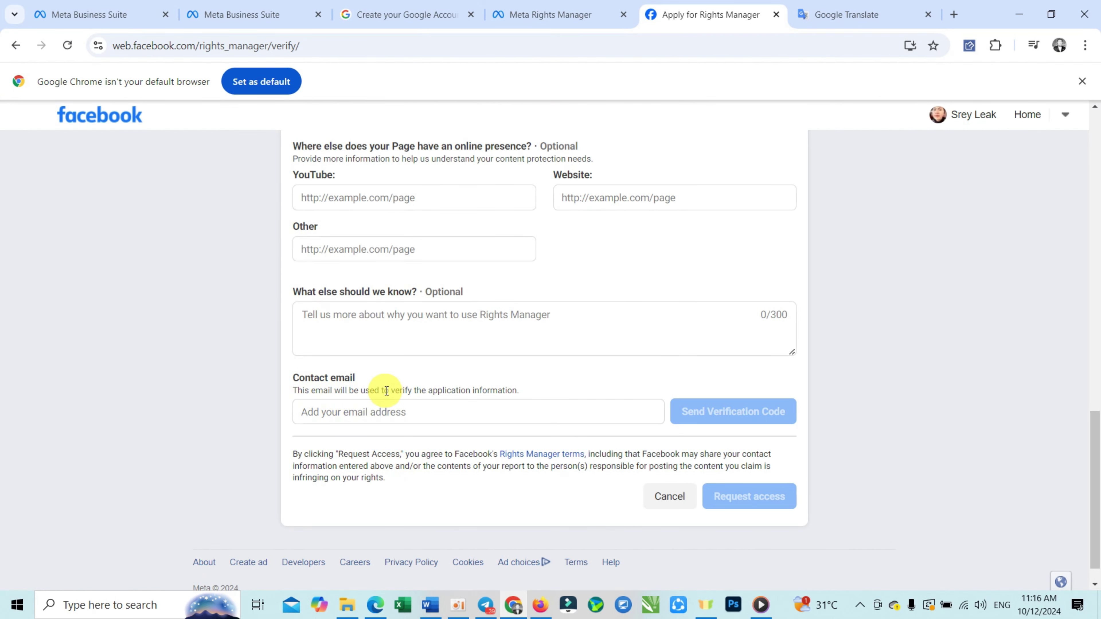
# Paste the Gmail address as the contact email and request a 6-digit verification code.
pyautogui.click(342, 411)
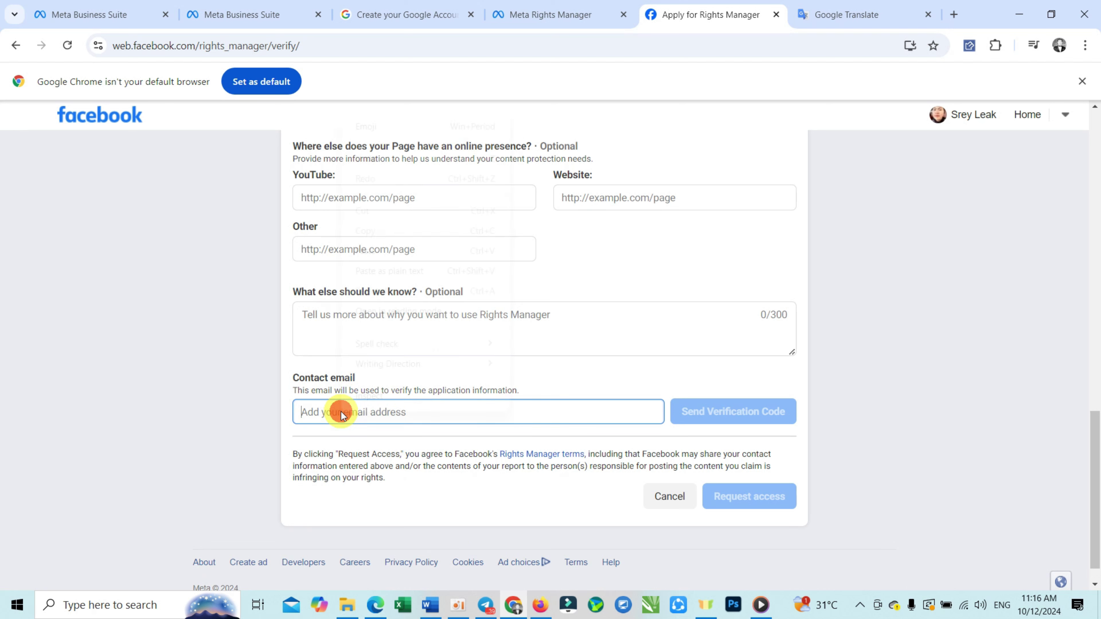
pyautogui.rightClick(342, 411)
pyautogui.click(368, 251)
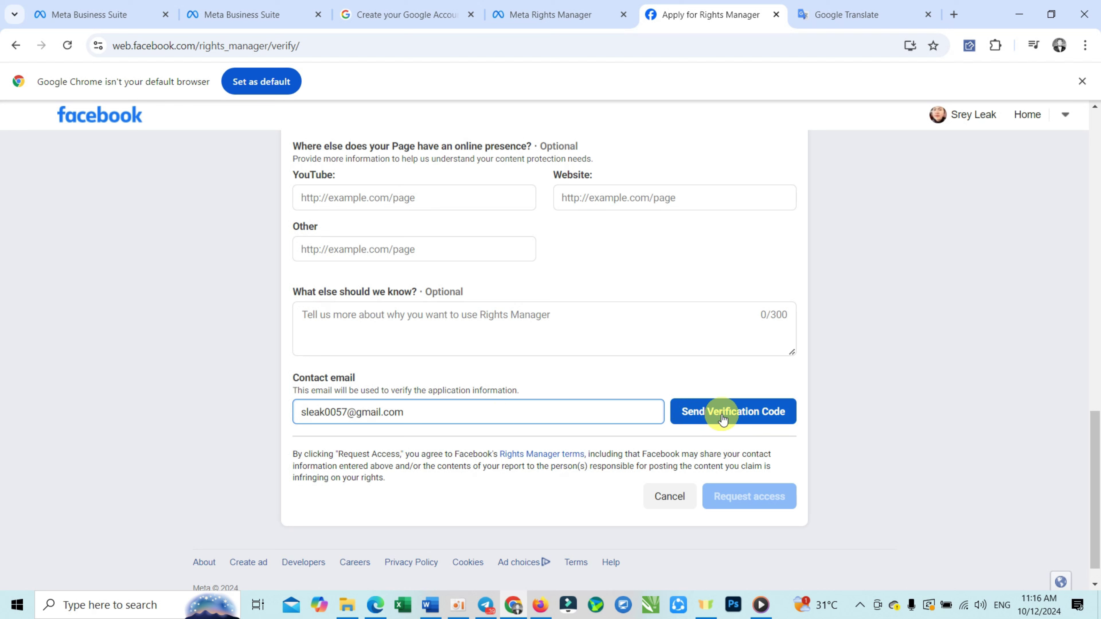
pyautogui.click(759, 415)
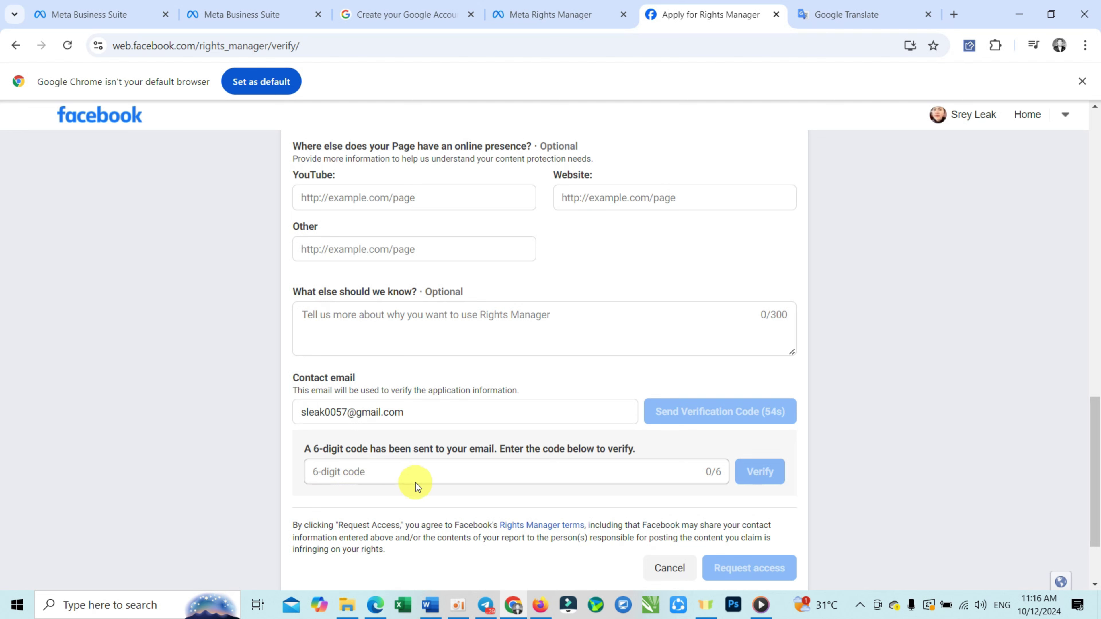
# Refresh Gmail and open Facebook's Rights Manager code email under the Social tab.
pyautogui.click(549, 552)
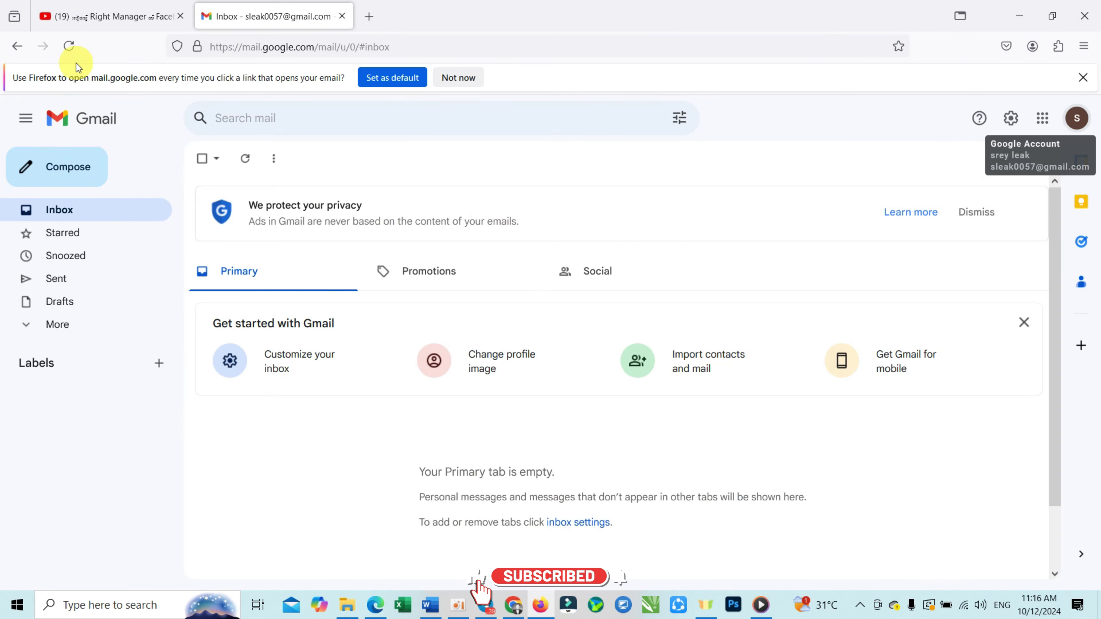
pyautogui.click(68, 46)
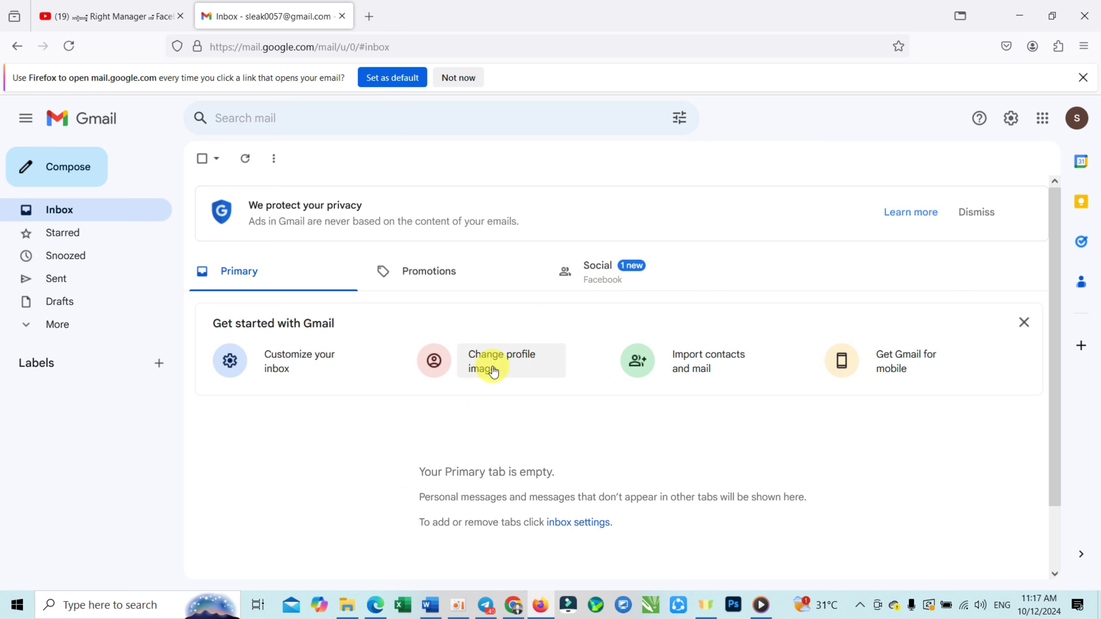
pyautogui.click(633, 270)
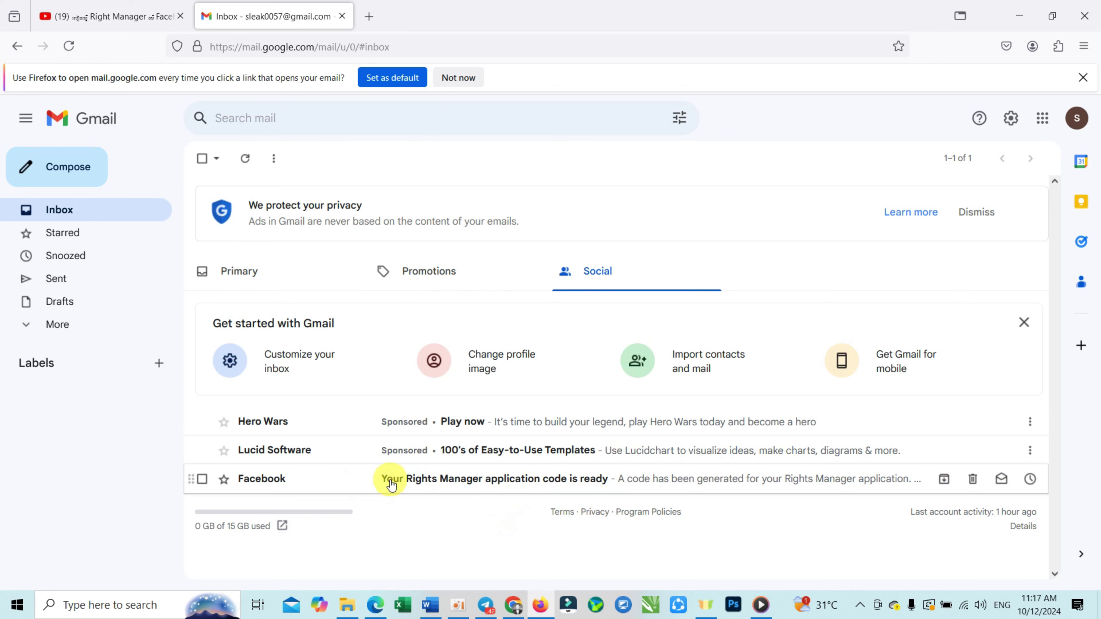
pyautogui.click(412, 480)
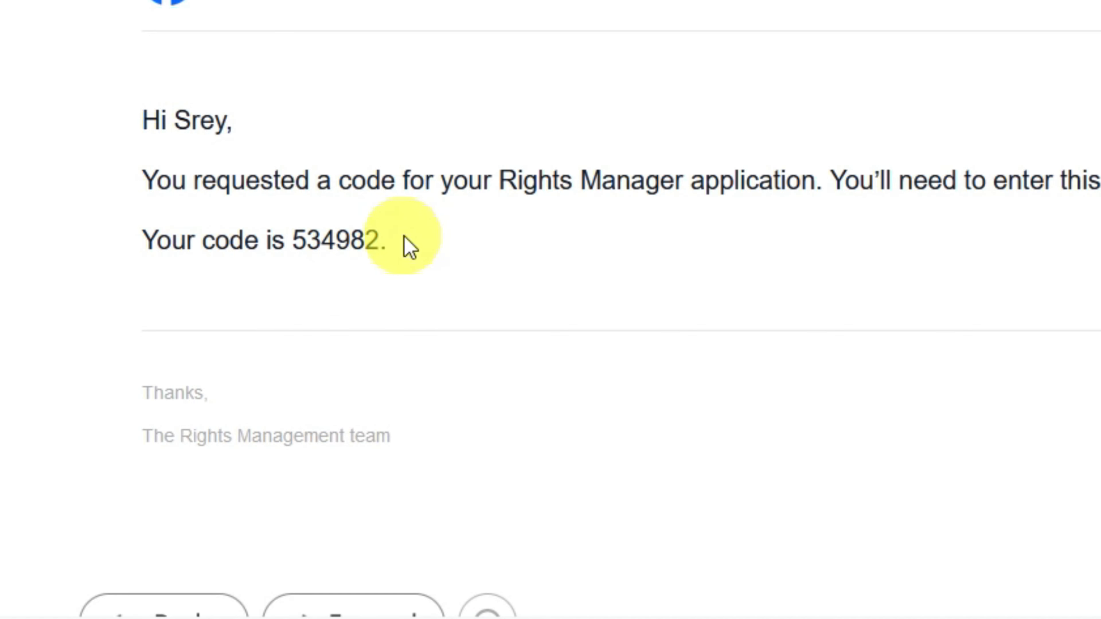
# Copy the 6-digit verification code and return to the Rights Manager verify page.
pyautogui.moveTo(380, 242); pyautogui.dragTo(299, 242)
pyautogui.rightClick(299, 241)
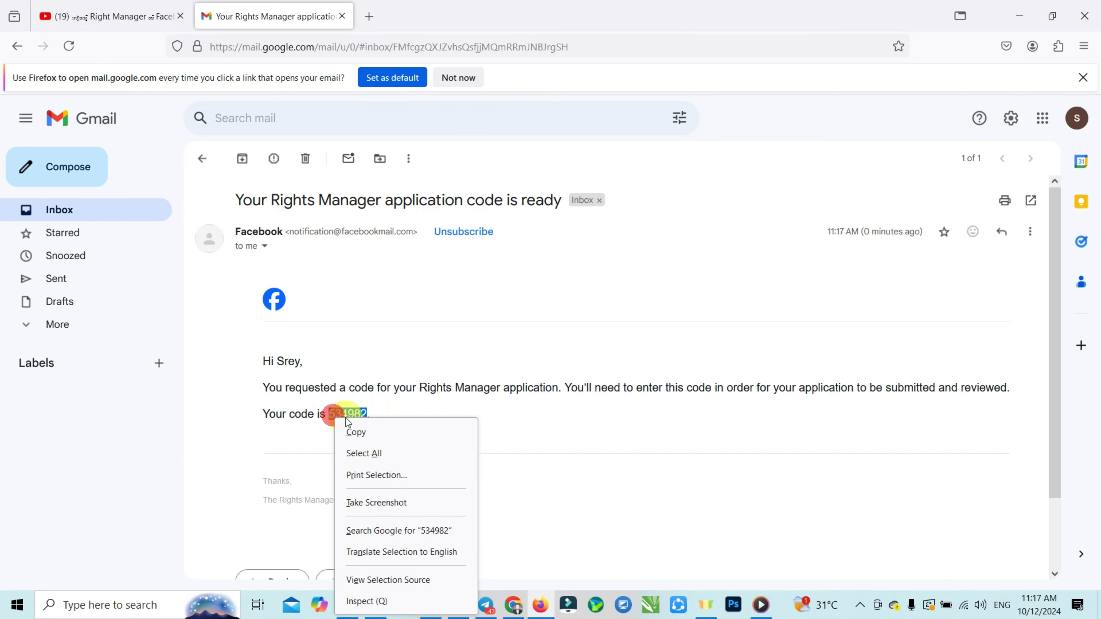
pyautogui.click(351, 432)
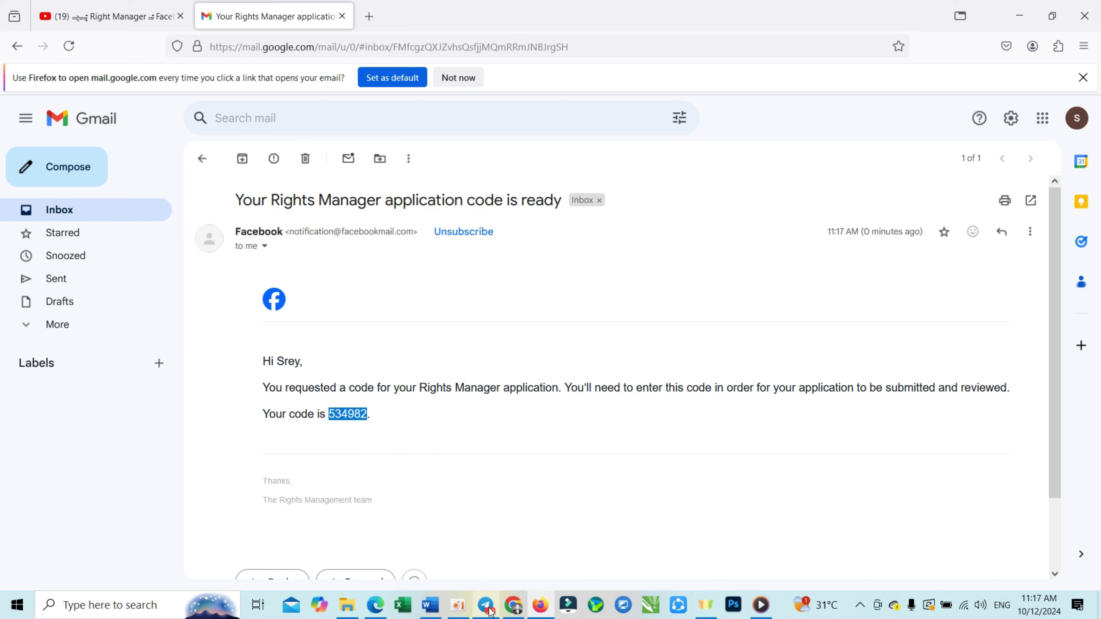
pyautogui.moveTo(511, 609)
pyautogui.click(531, 544)
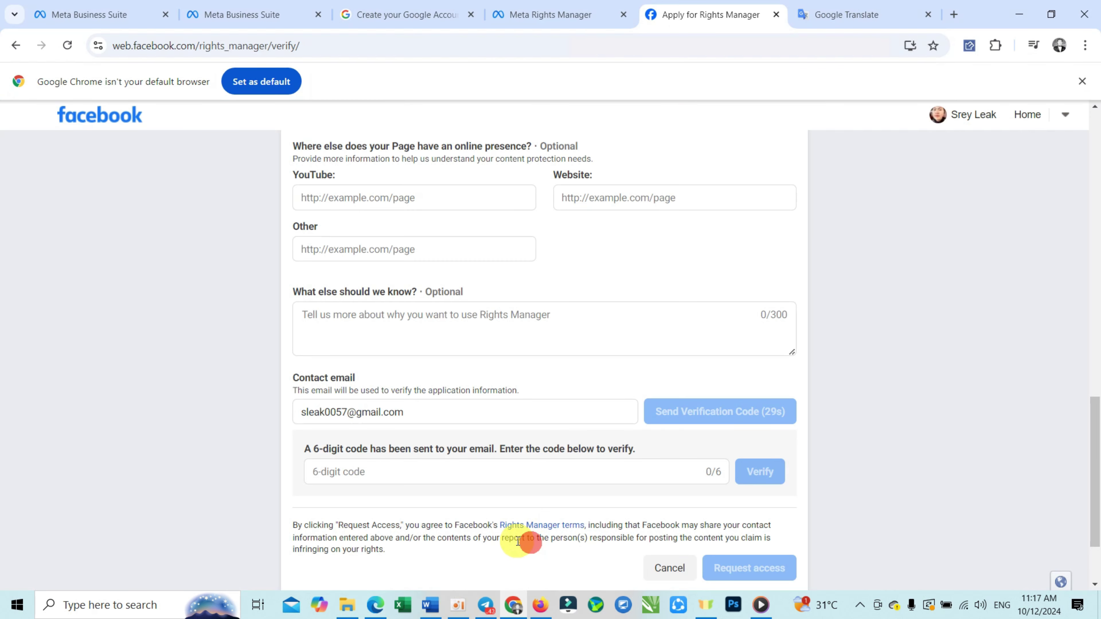
# Paste the emailed 6-digit code, verify it, and submit the Rights Manager access request.
pyautogui.click(385, 472)
pyautogui.rightClick(385, 472)
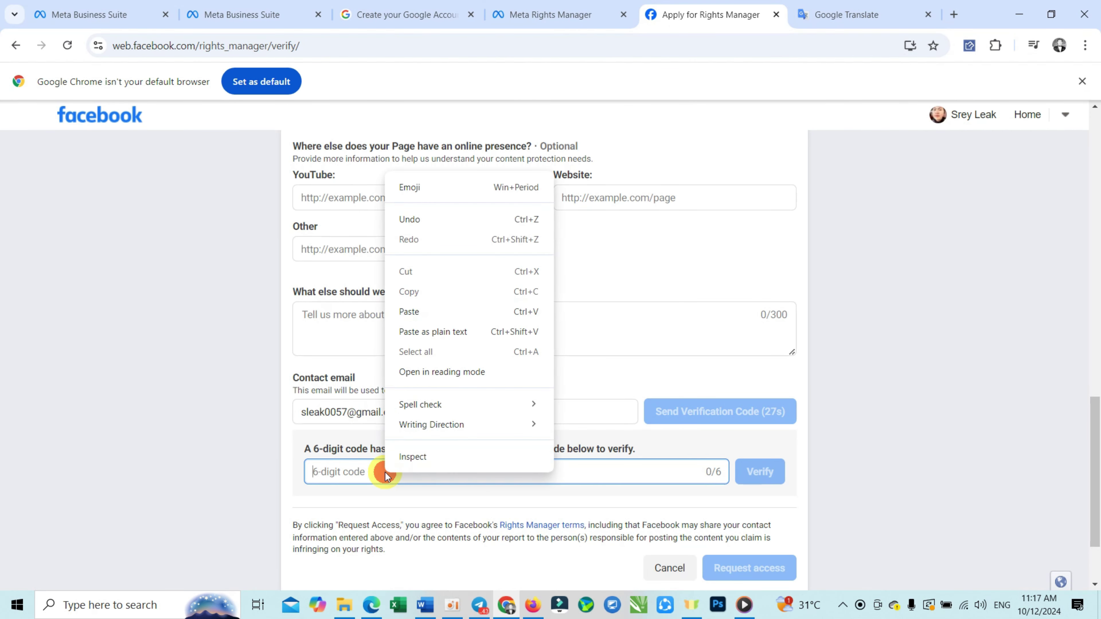
pyautogui.click(407, 312)
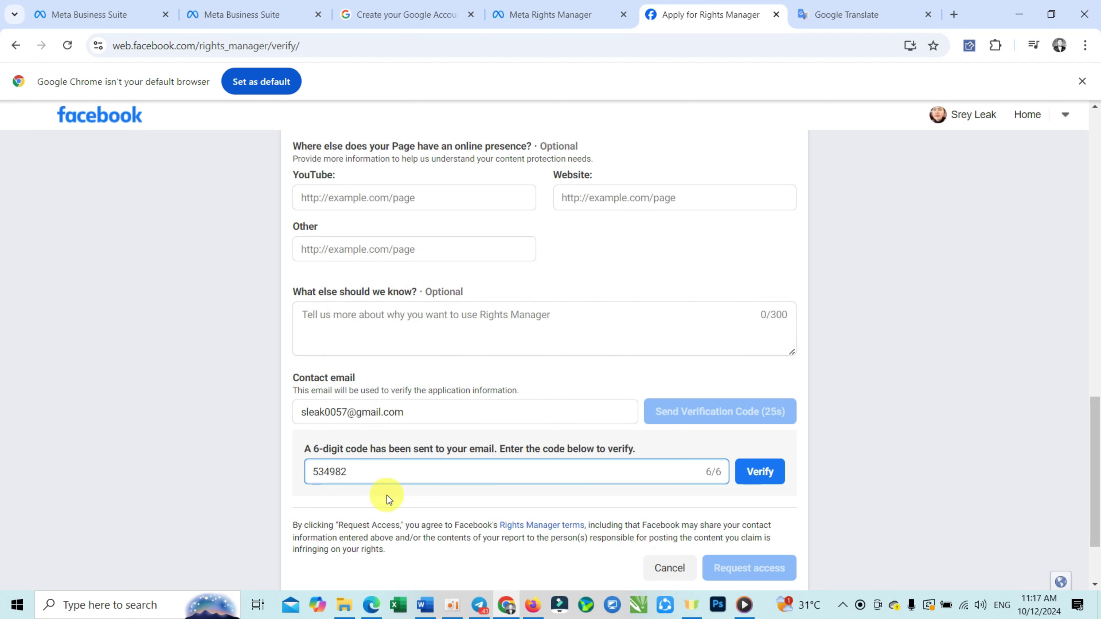
pyautogui.scroll(-2, 441, 485)
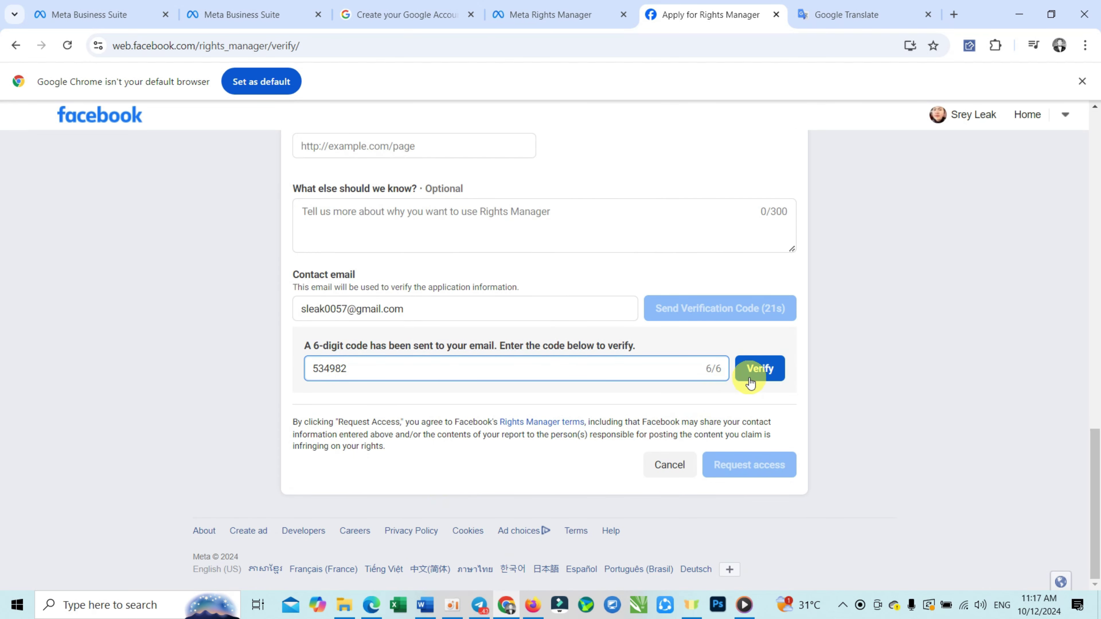
pyautogui.click(765, 373)
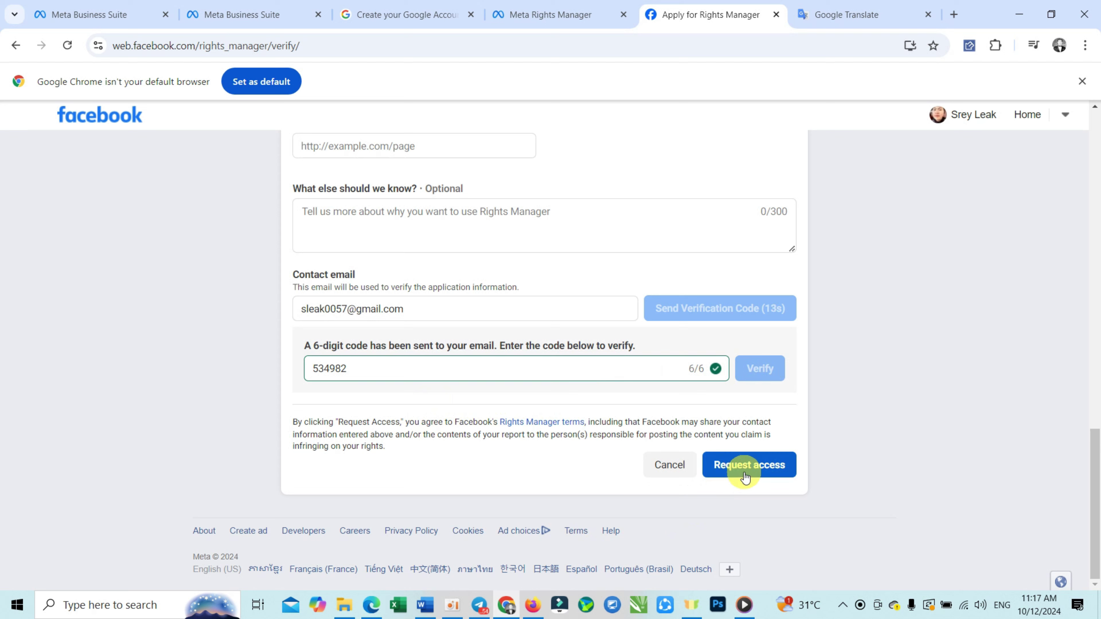
pyautogui.click(759, 474)
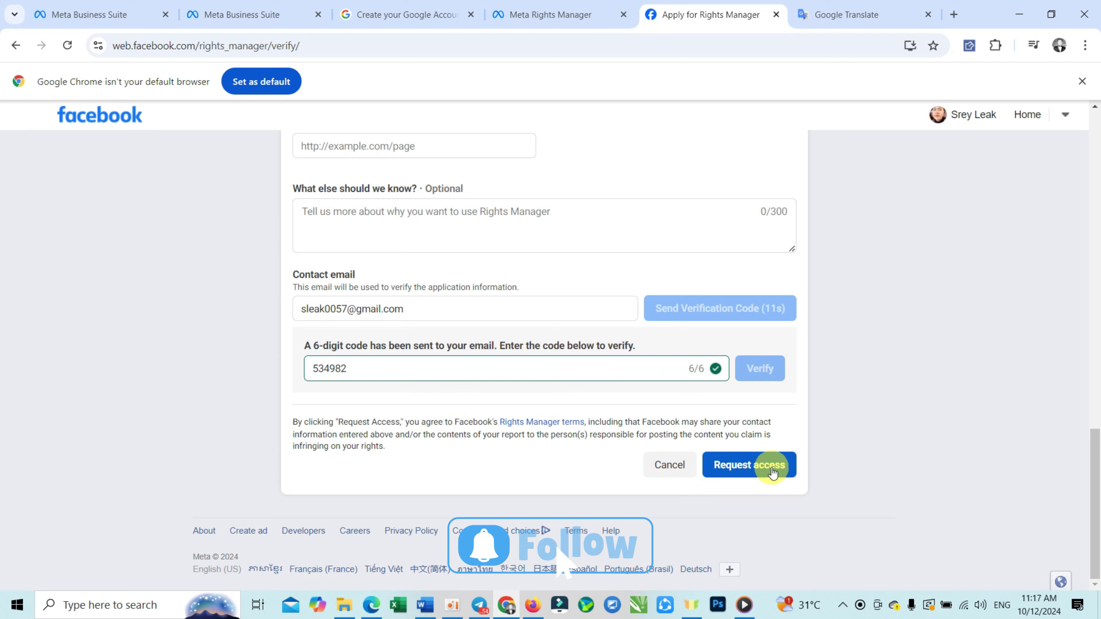